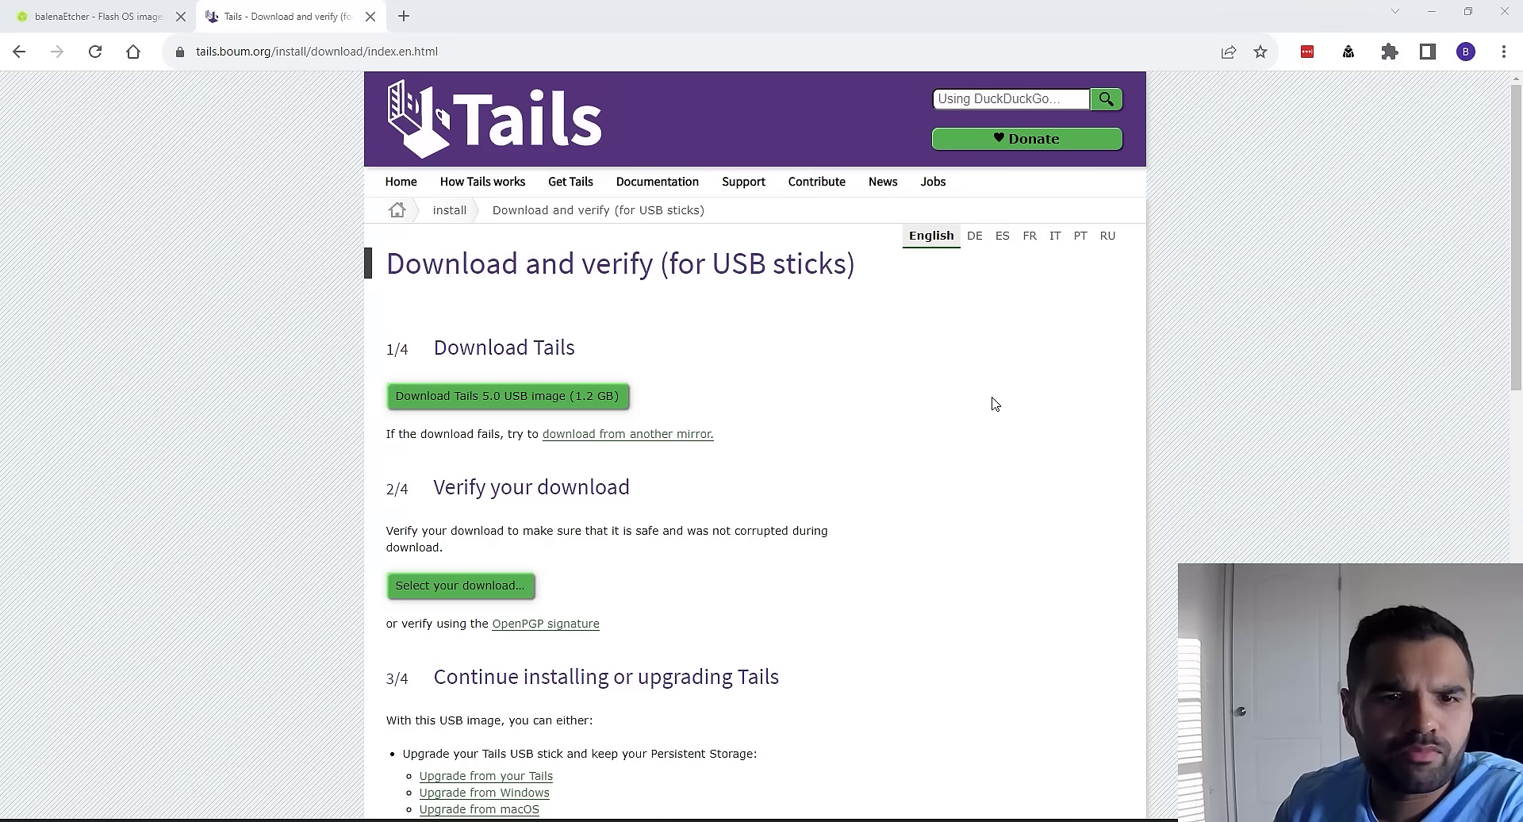
Examine the Tails USB image download page and the balenaEtcher page's description and flashing features.
{"action": "double_click", "coordinate": [480, 347]}
{"action": "left_click_drag", "start_coordinate": [599, 365], "coordinate": [640, 367]}
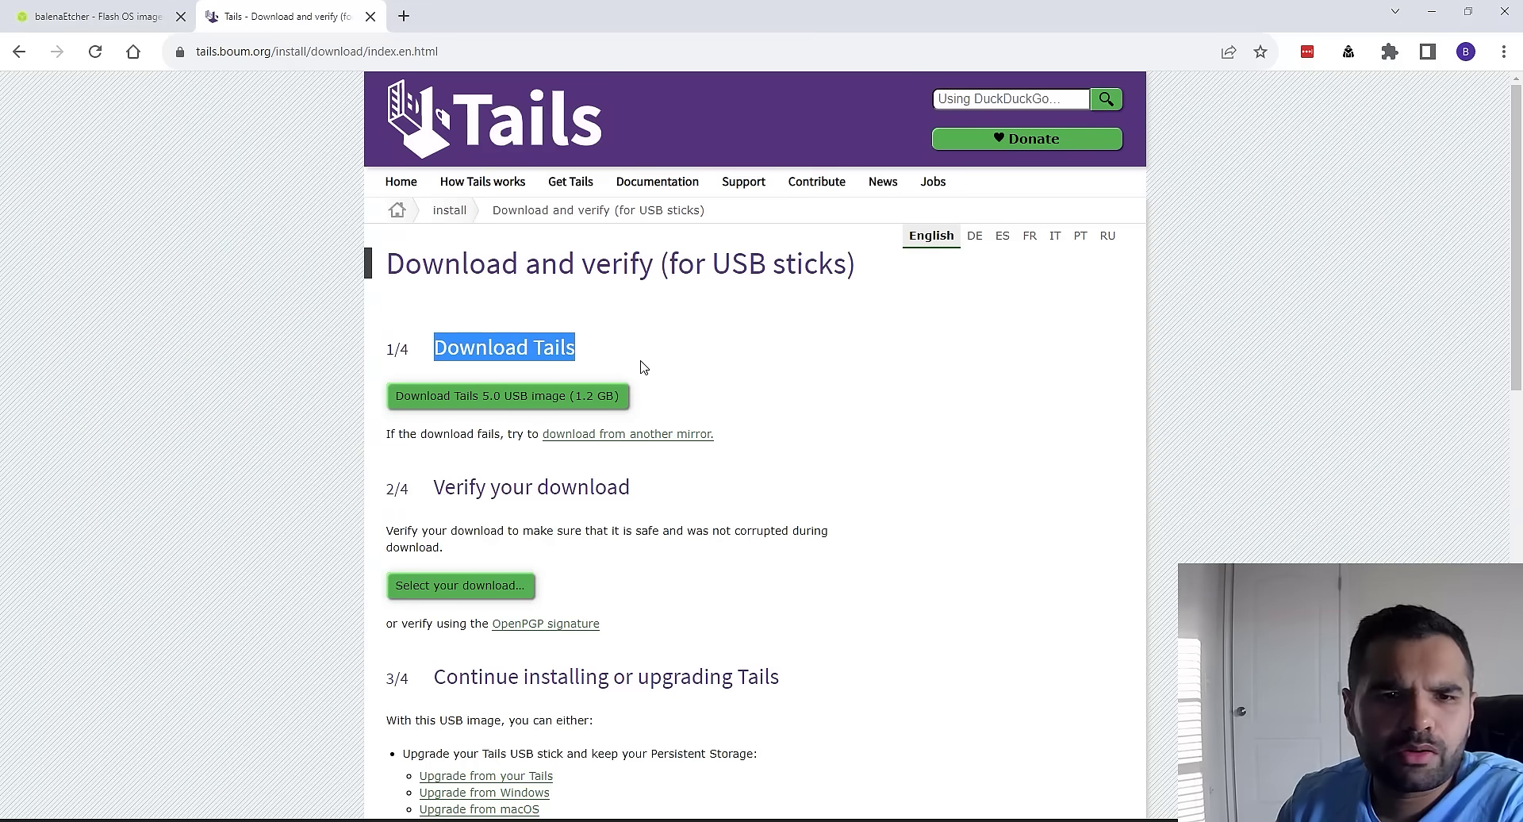
{"action": "left_click", "coordinate": [679, 371]}
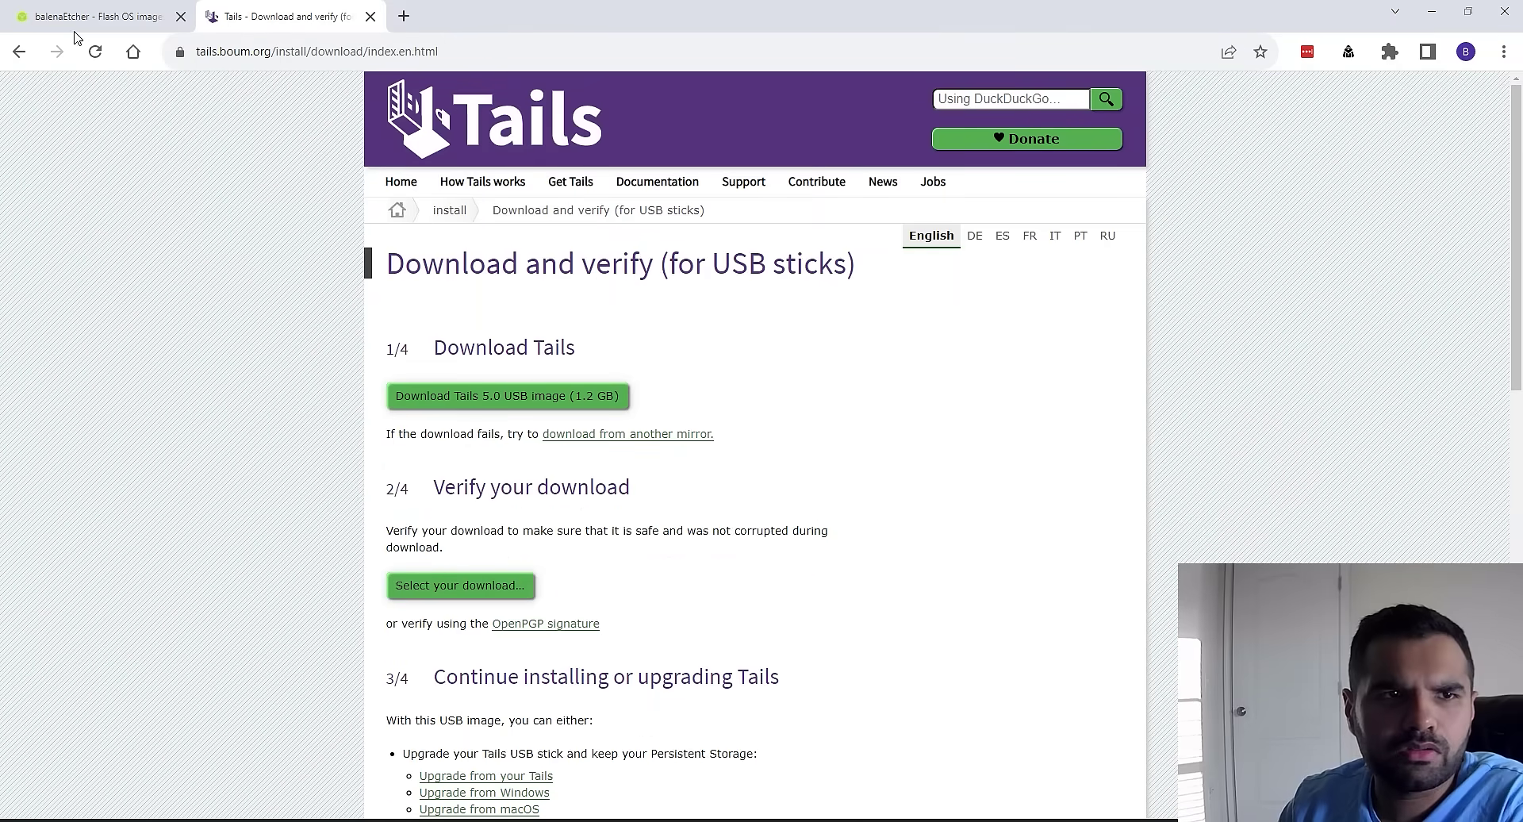
{"action": "left_click", "coordinate": [79, 16]}
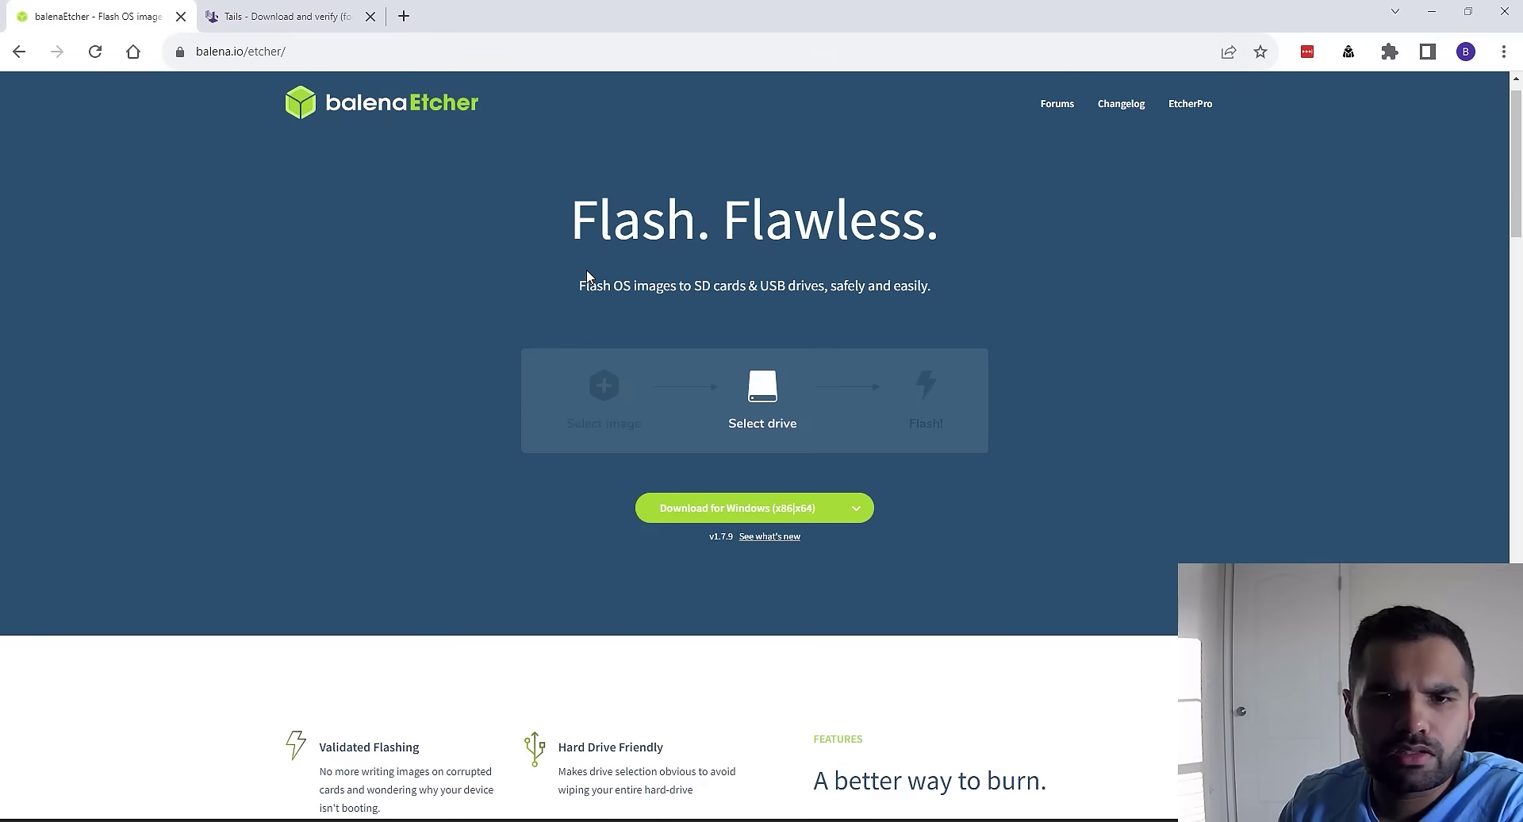
{"action": "left_click_drag", "start_coordinate": [577, 289], "coordinate": [749, 289]}
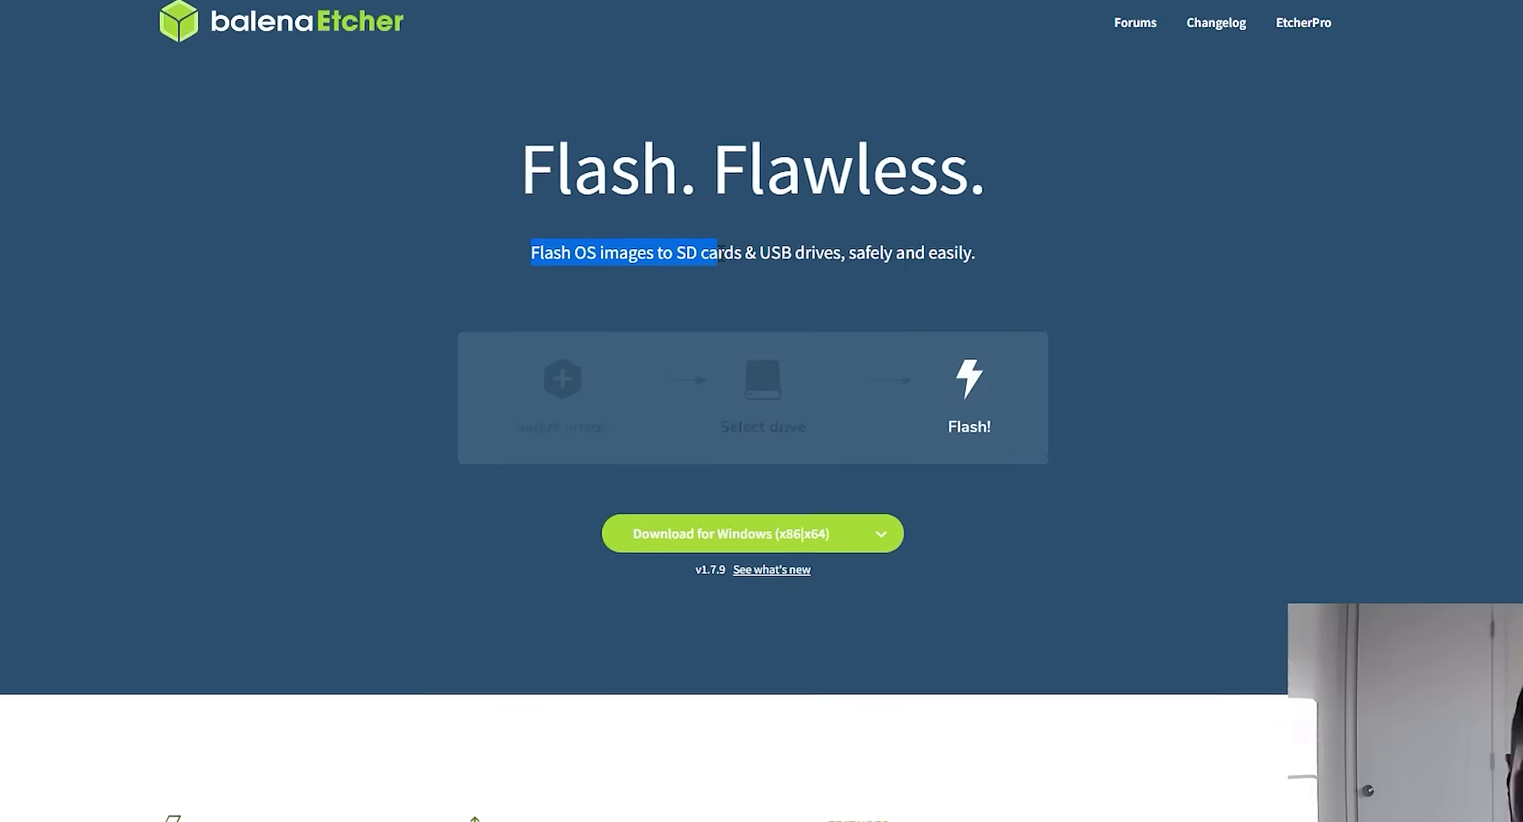
{"action": "left_click_drag", "start_coordinate": [744, 204], "coordinate": [1155, 263]}
{"action": "scroll", "coordinate": [1253, 413], "scroll_direction": "down", "scroll_amount": 4}
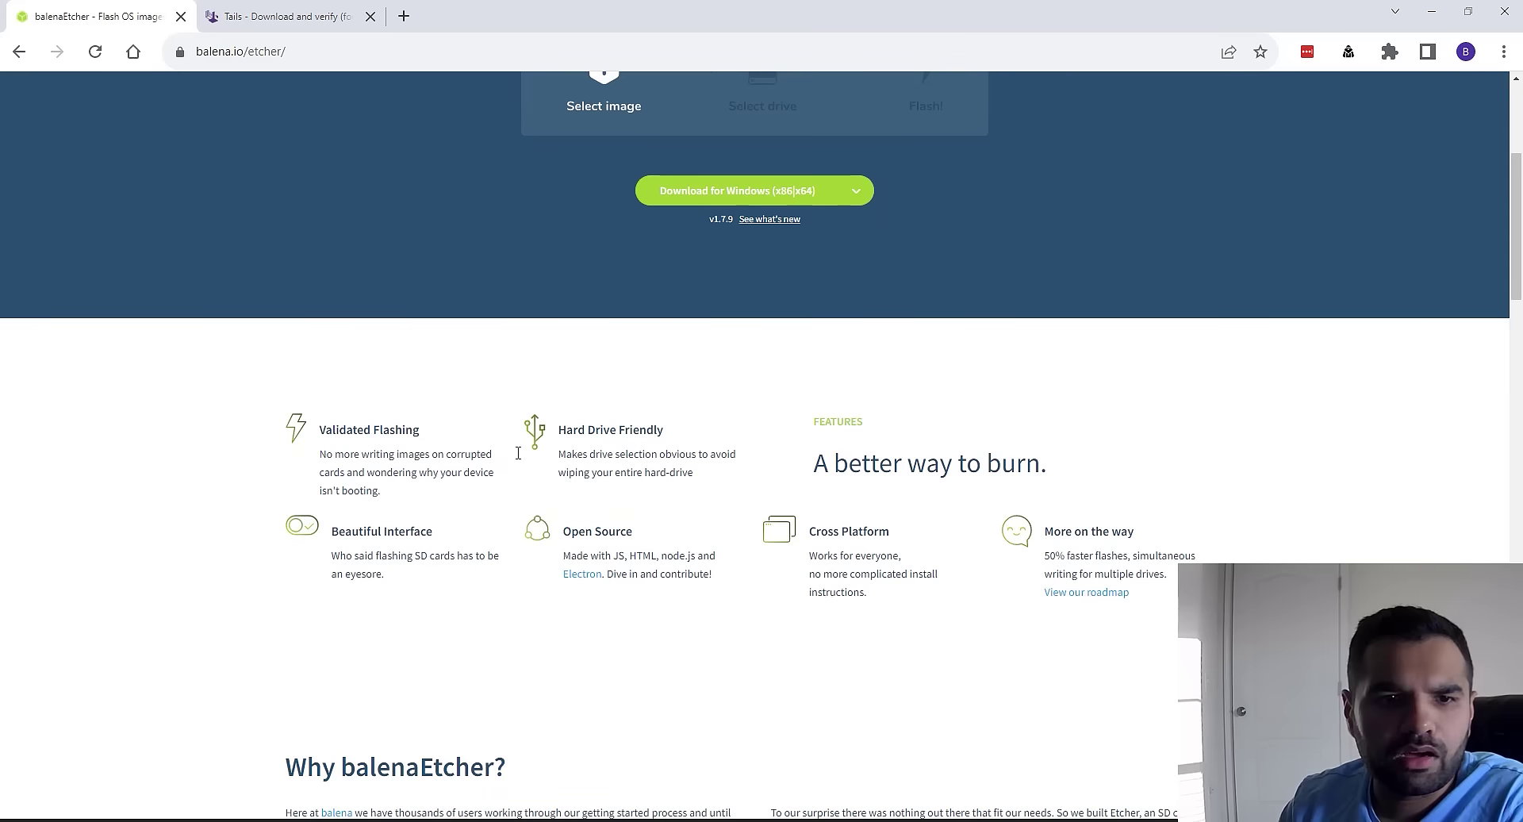
{"action": "left_click_drag", "start_coordinate": [339, 429], "coordinate": [427, 438]}
{"action": "left_click_drag", "start_coordinate": [558, 430], "coordinate": [688, 435]}
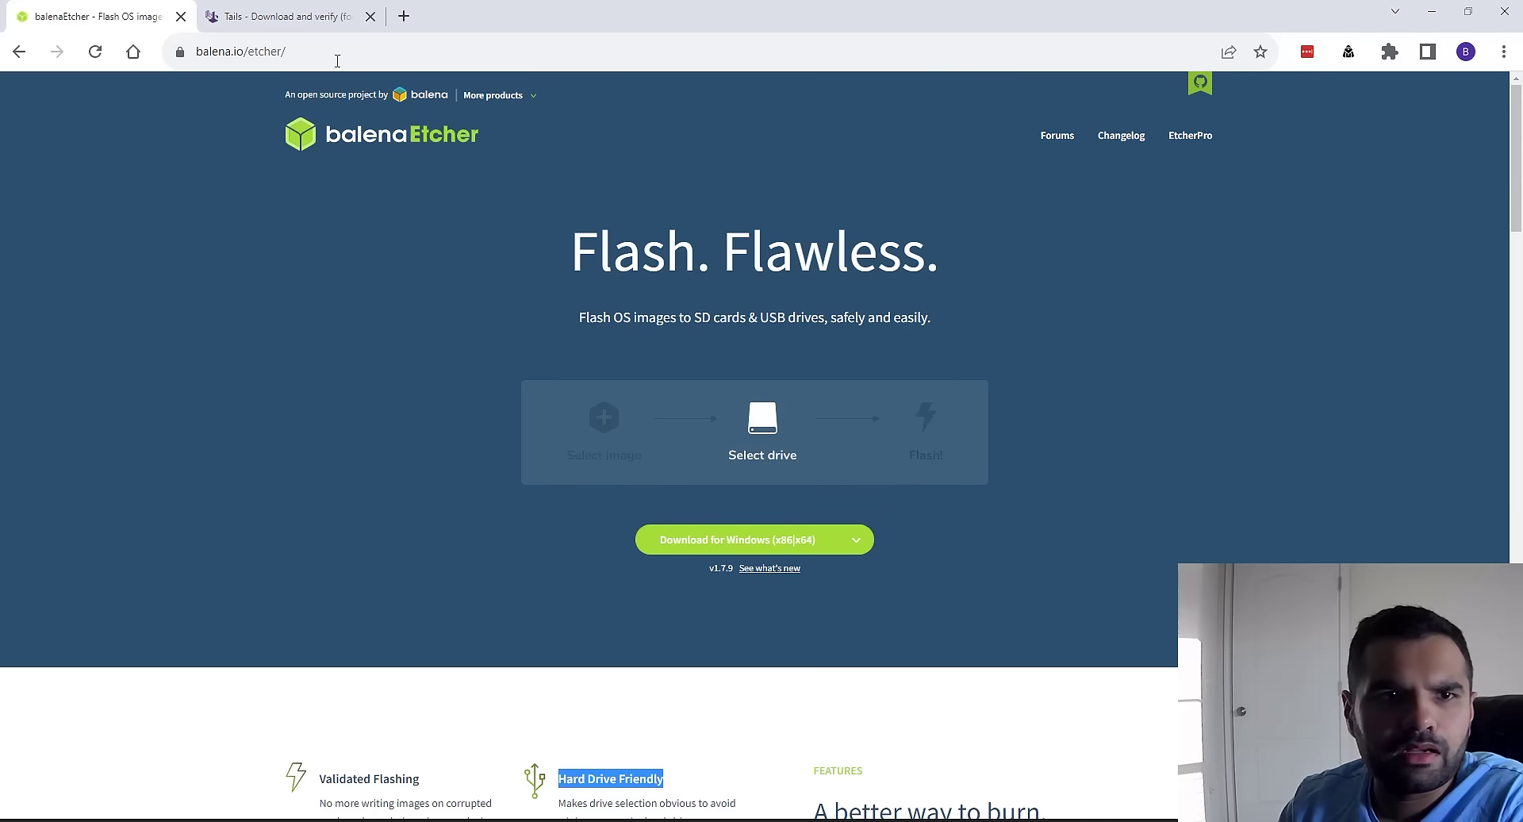
{"action": "left_click", "coordinate": [304, 13]}
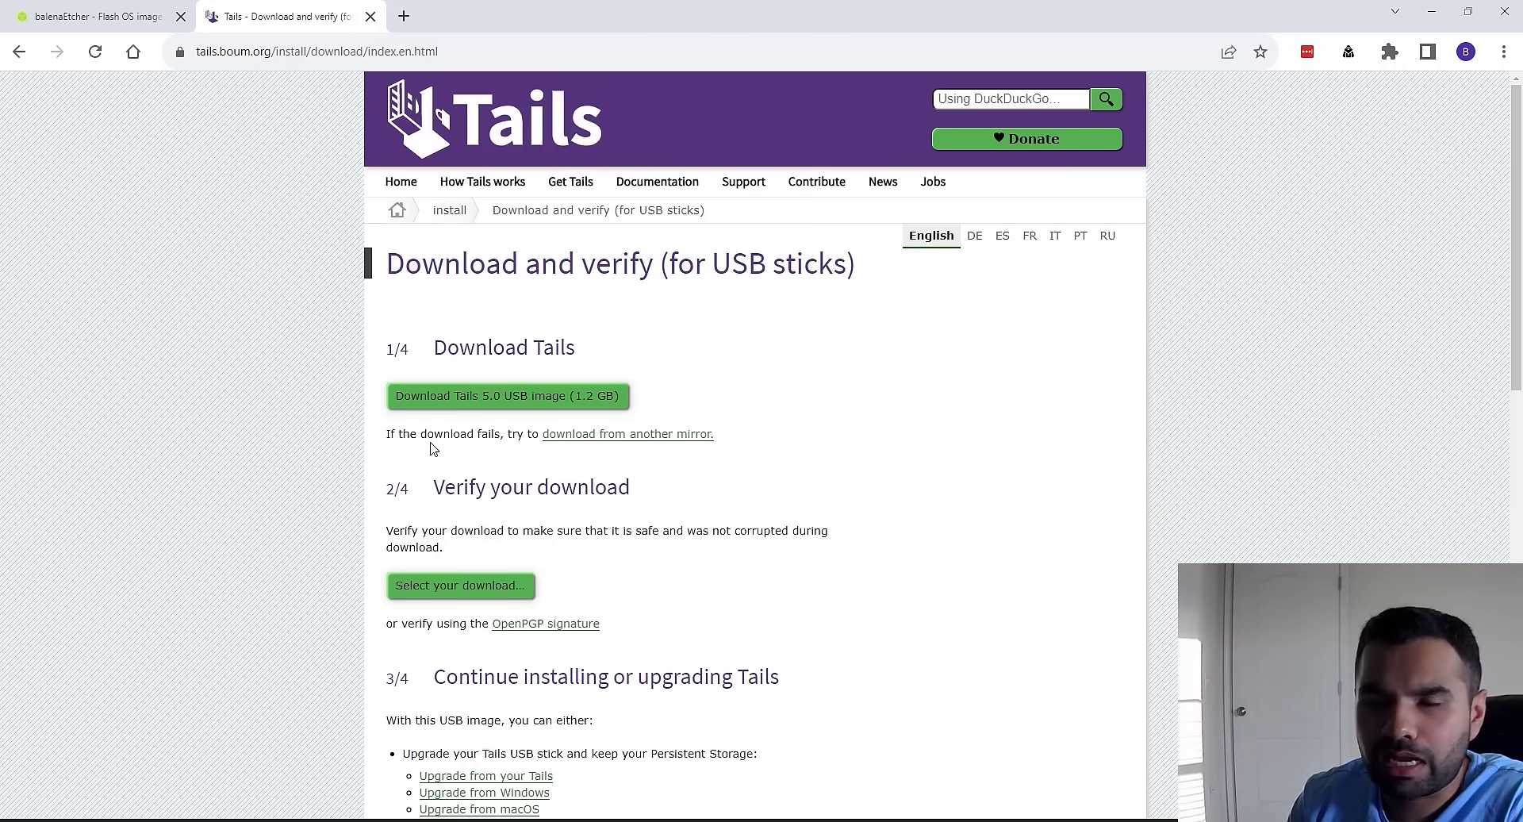
{"action": "left_click", "coordinate": [77, 6]}
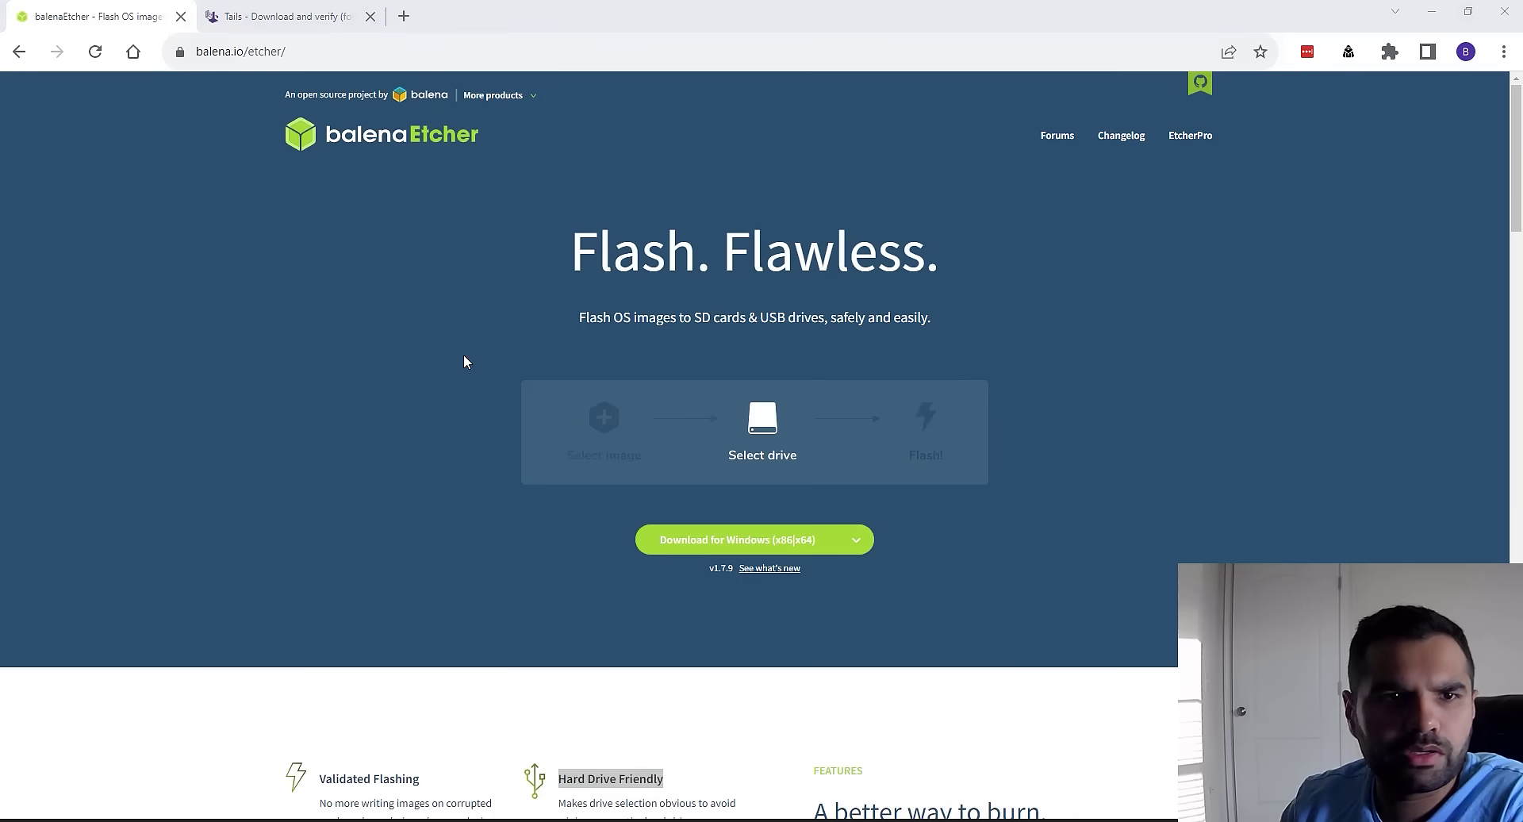
Switch to the Tails Installation folder and install balenaEtcher from balenaEtcher-Setup-1.7.9.exe, accepting the license agreement.
{"action": "key", "text": "alt+Tab"}
{"action": "double_click", "coordinate": [164, 148]}
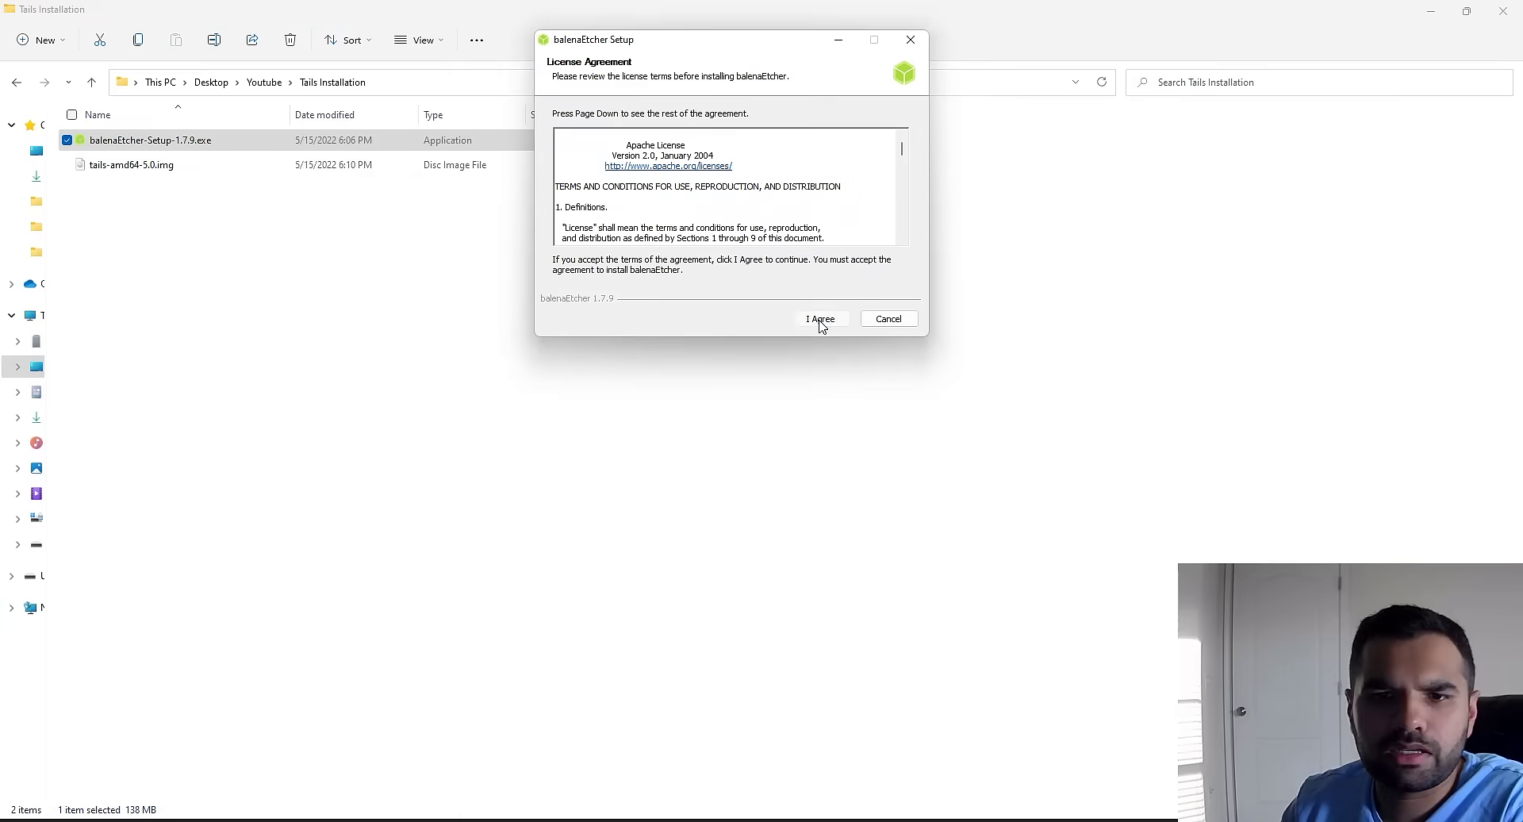
{"action": "left_click", "coordinate": [820, 324]}
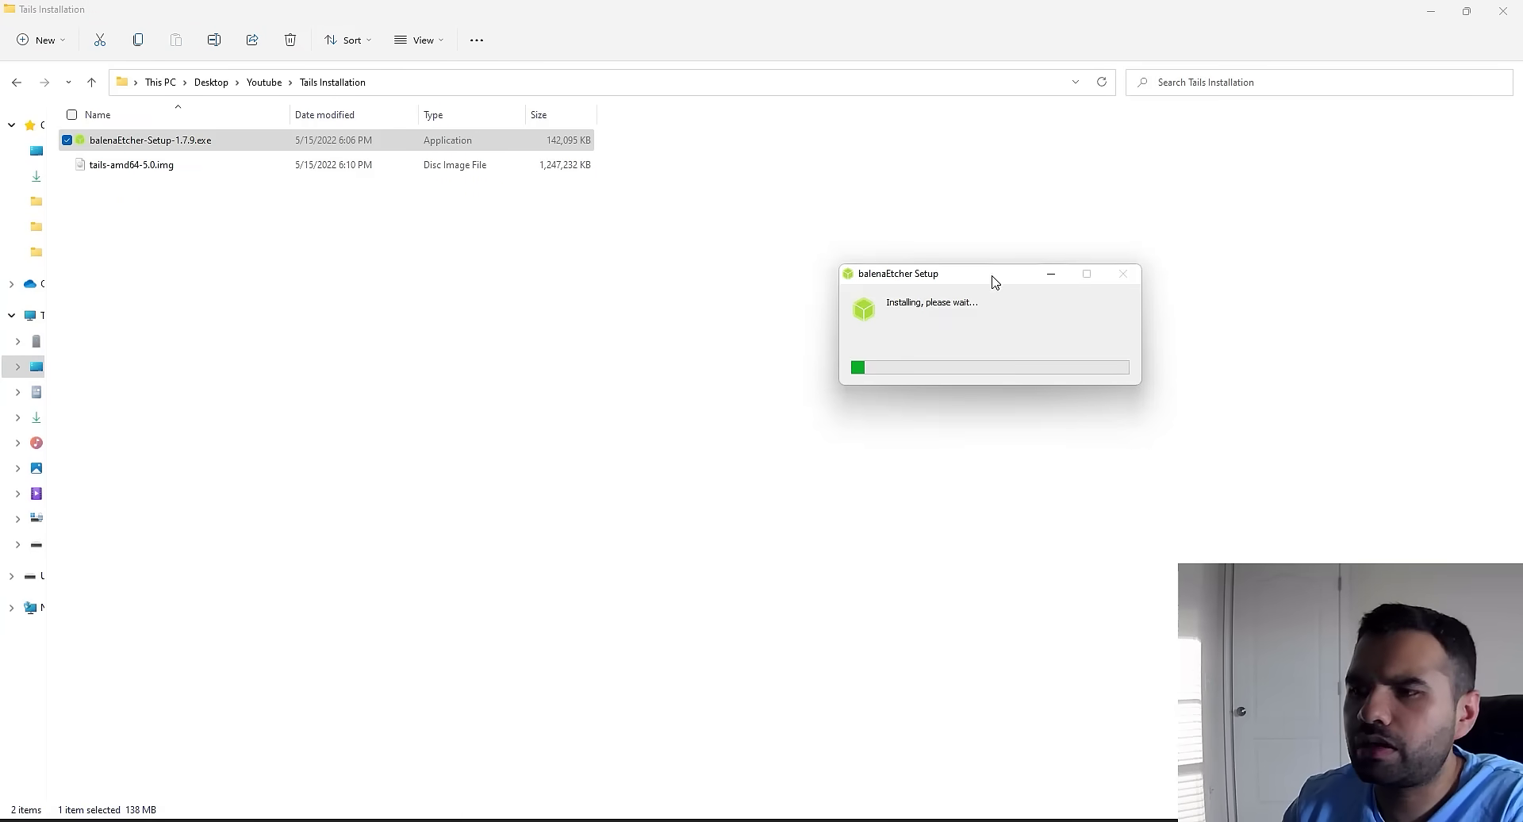
{"action": "left_click_drag", "start_coordinate": [977, 279], "coordinate": [874, 281]}
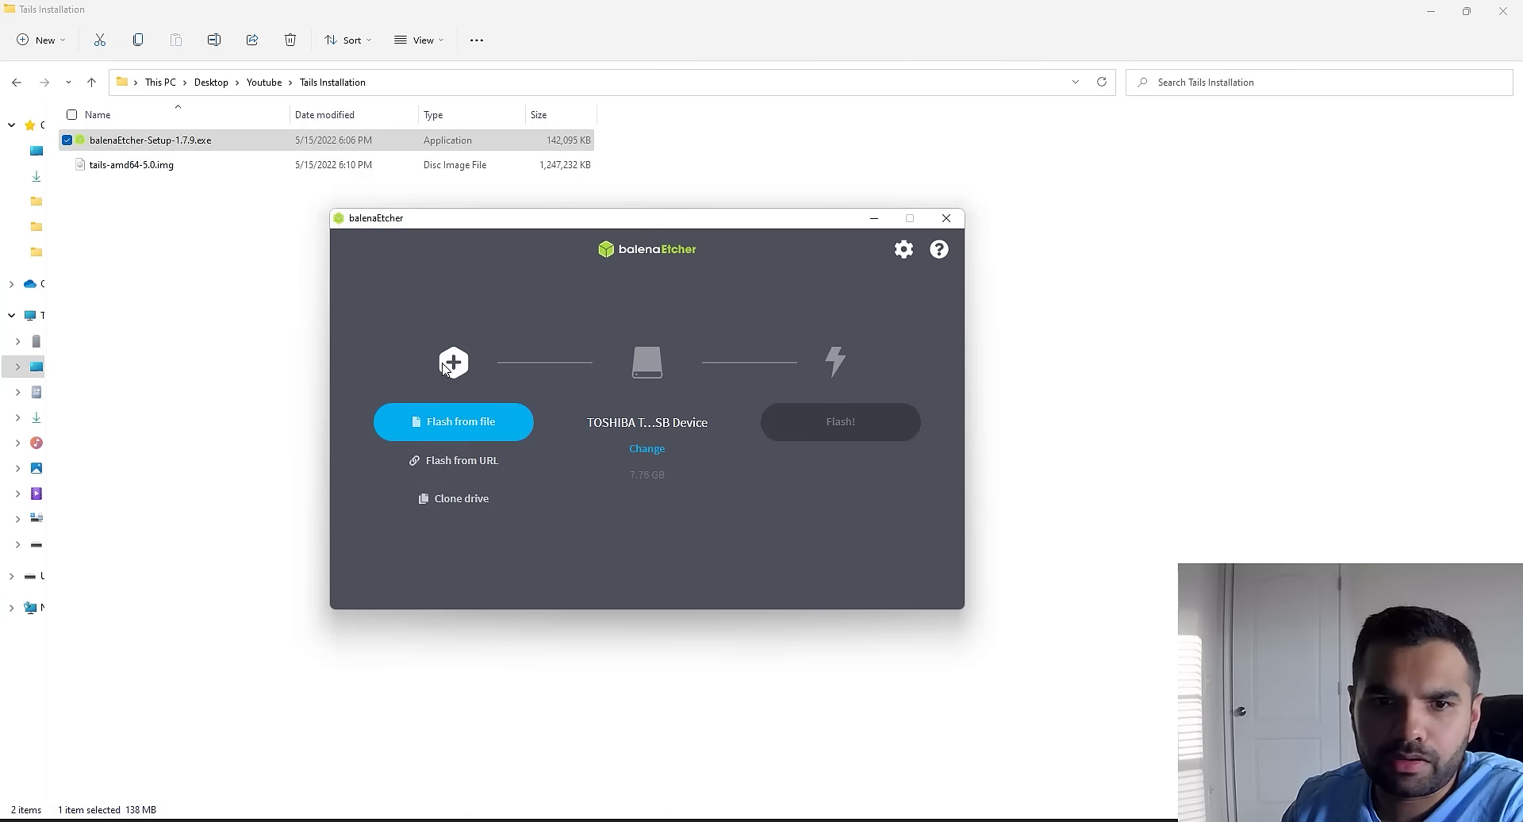
Load tails-amd64-5.0.img from the Tails Installation folder inside the desktop's Youtube folder as the image to flash.
{"action": "left_click", "coordinate": [466, 434]}
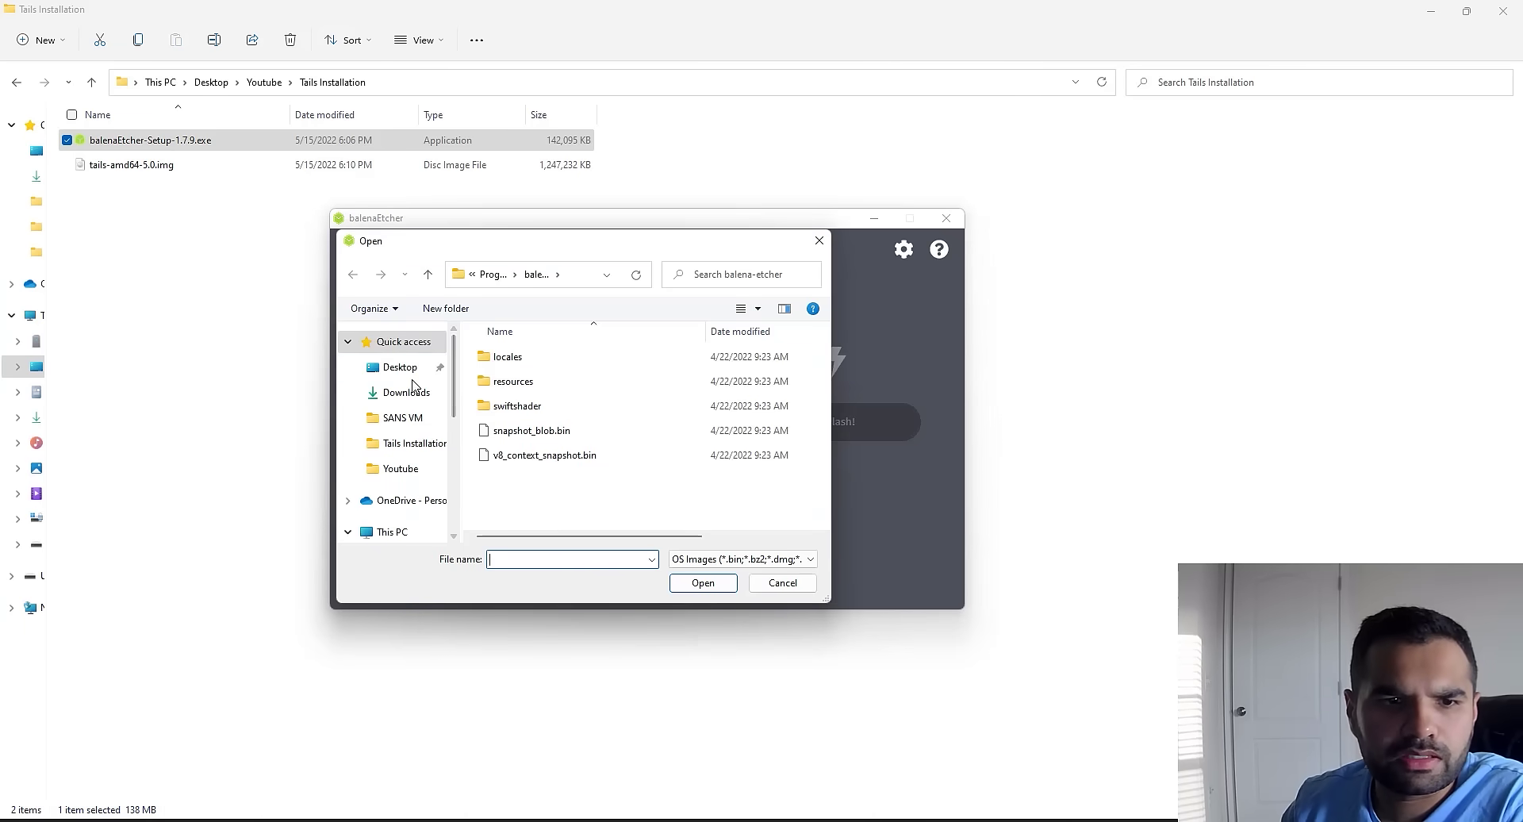
{"action": "left_click", "coordinate": [401, 367]}
{"action": "left_click", "coordinate": [514, 406]}
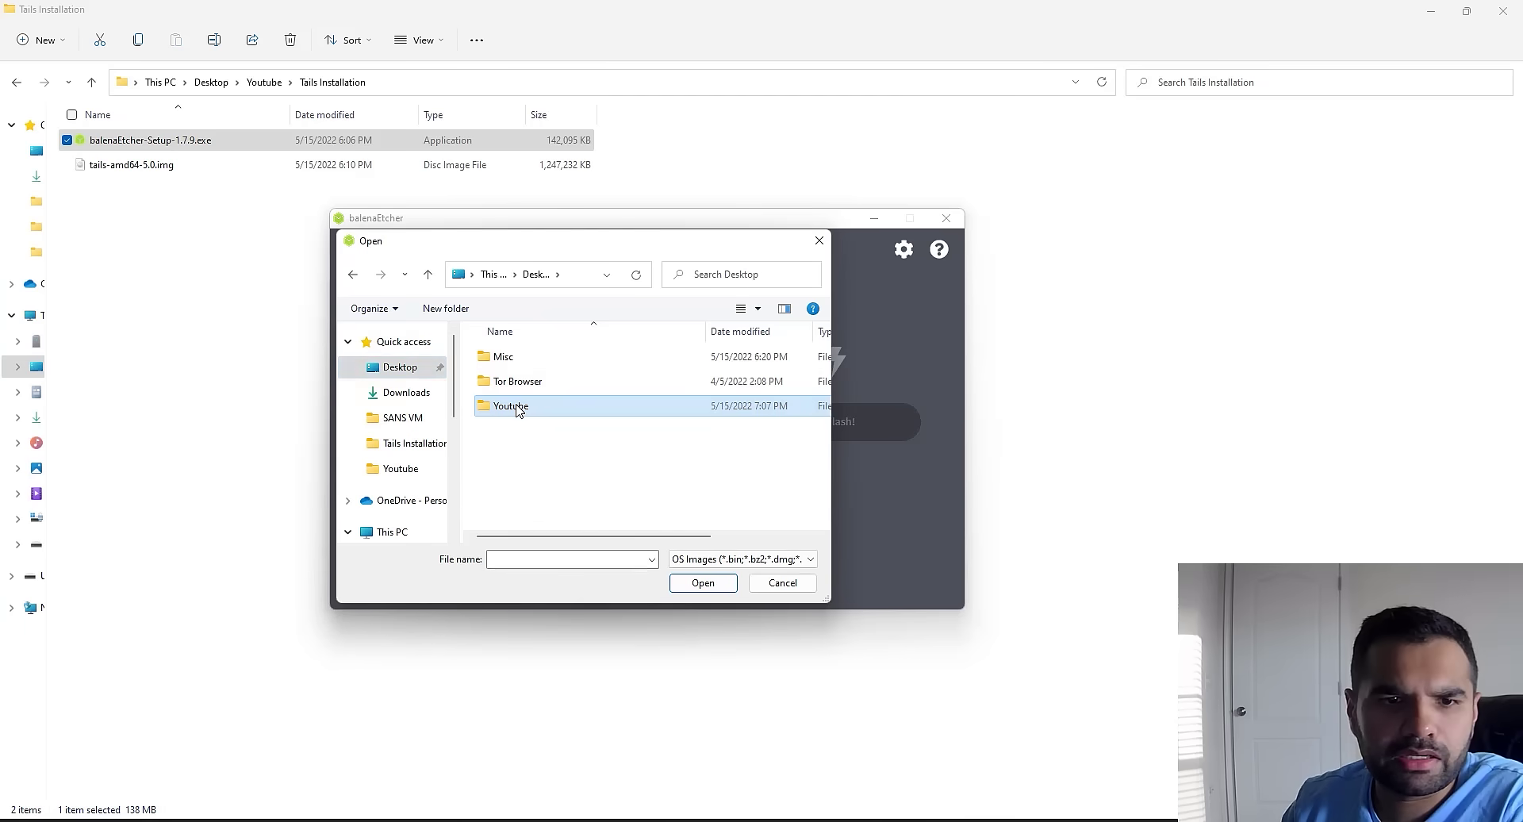
{"action": "double_click", "coordinate": [516, 407]}
{"action": "double_click", "coordinate": [512, 382]}
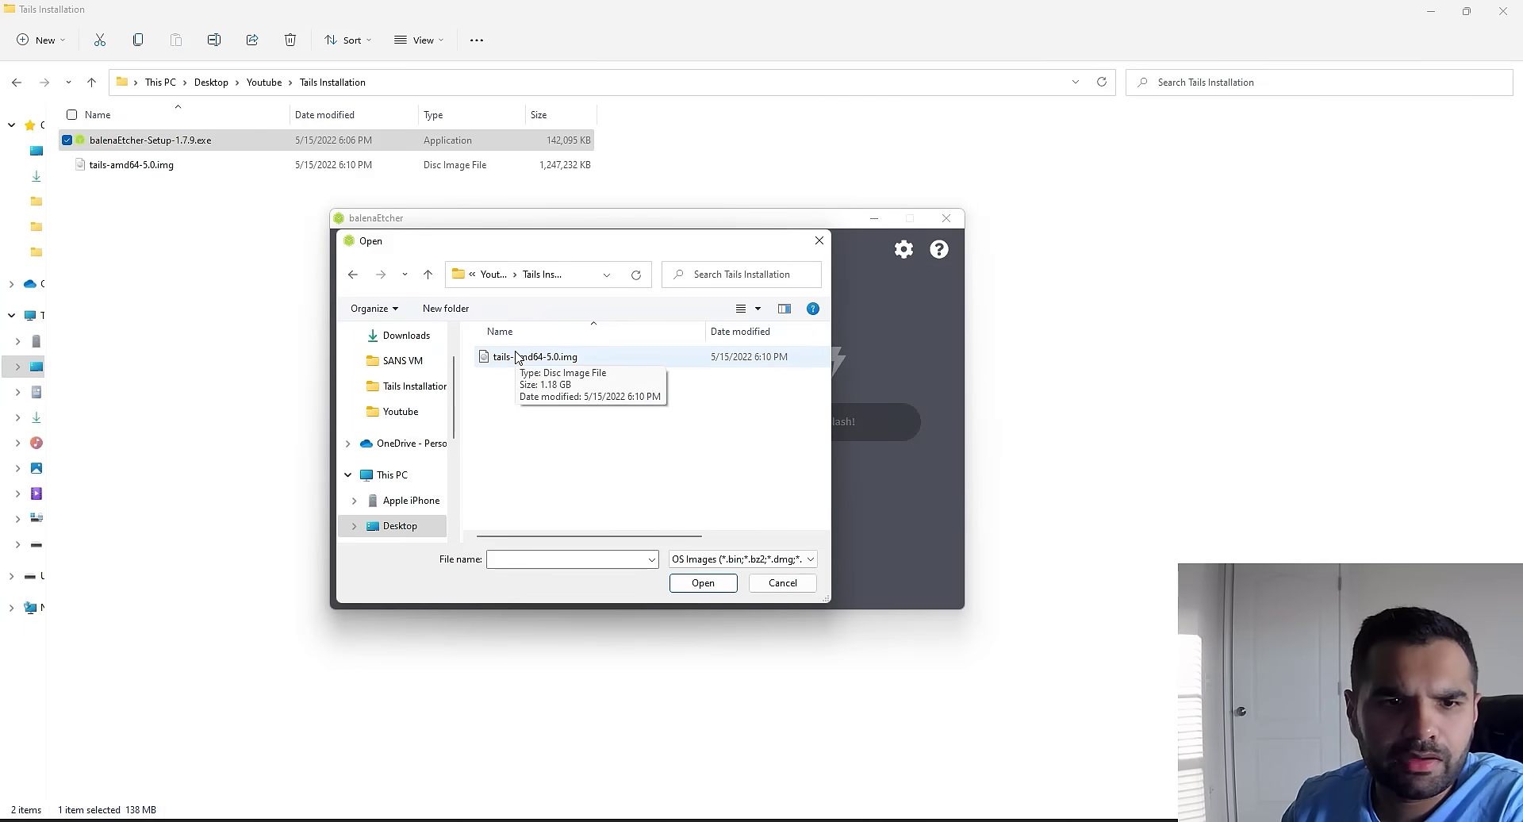
{"action": "double_click", "coordinate": [516, 356]}
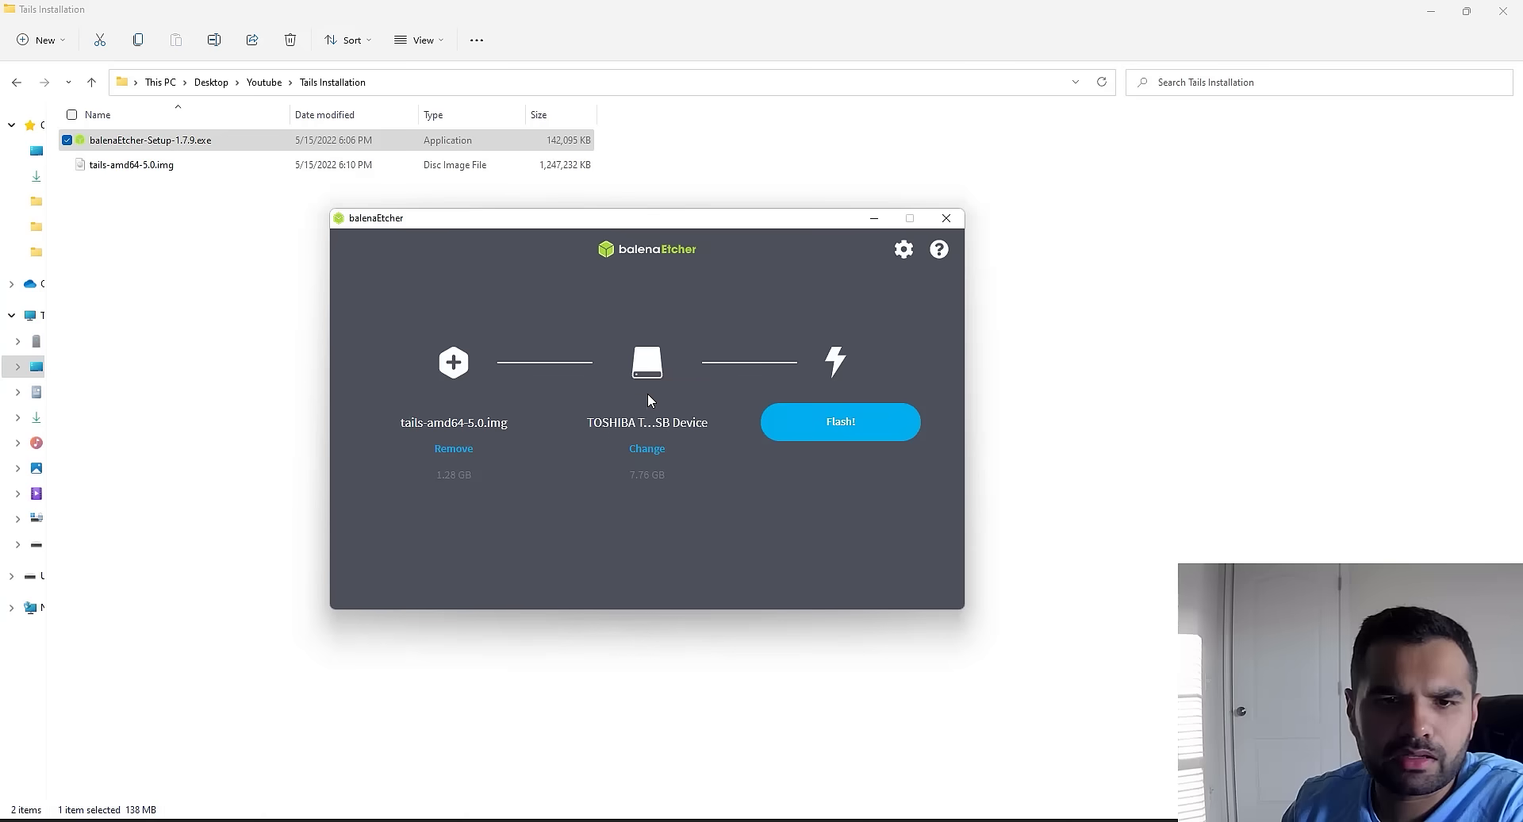
Check the target drive without changing it, flash the Tails image to the TOSHIBA TransMemory USB Device, and close balenaEtcher.
{"action": "left_click", "coordinate": [648, 449]}
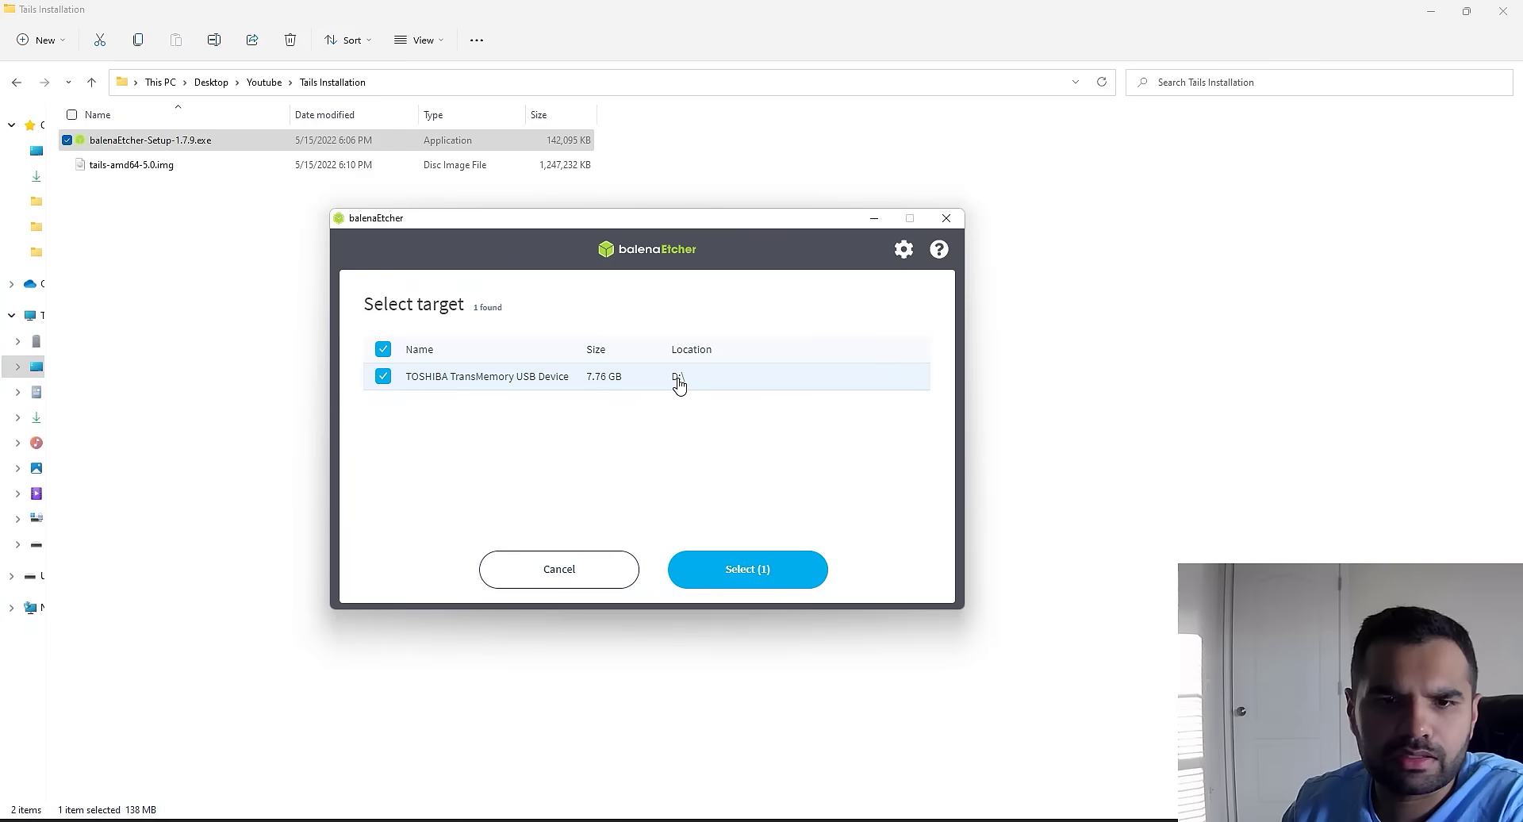
{"action": "left_click", "coordinate": [578, 585]}
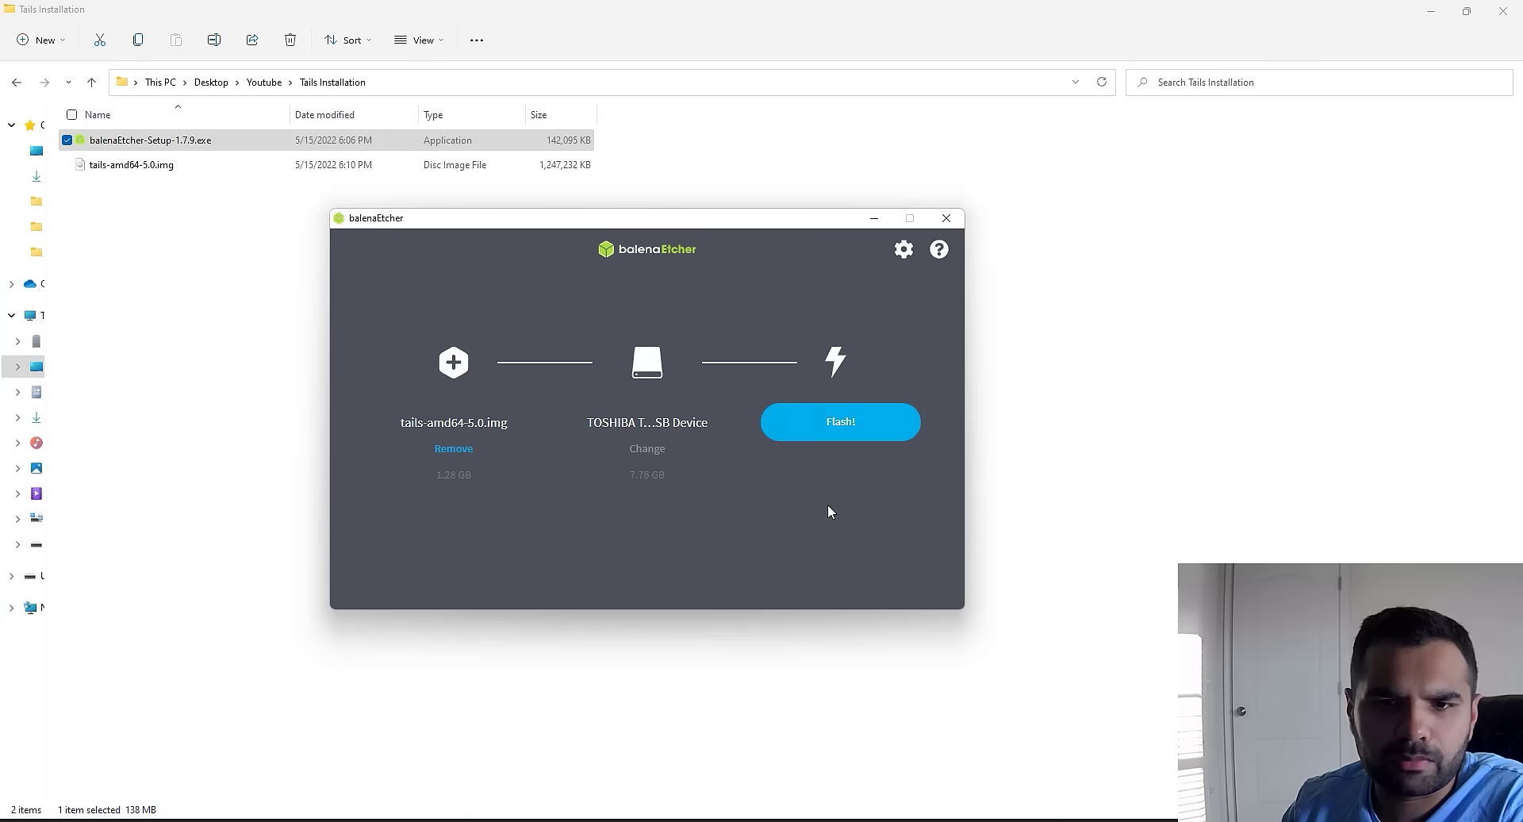
{"action": "left_click", "coordinate": [843, 422]}
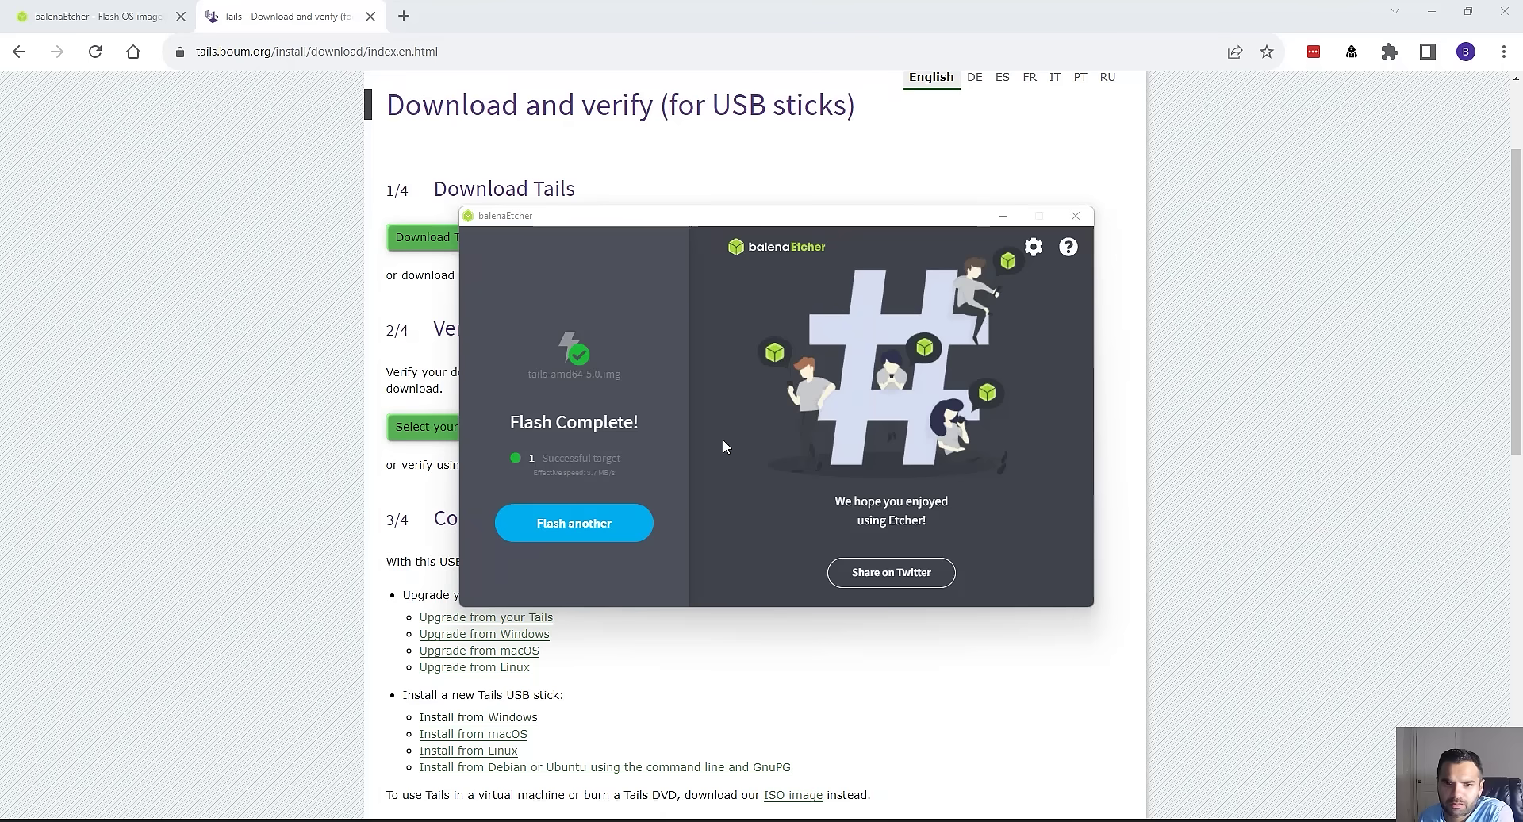
{"action": "left_click", "coordinate": [1076, 217]}
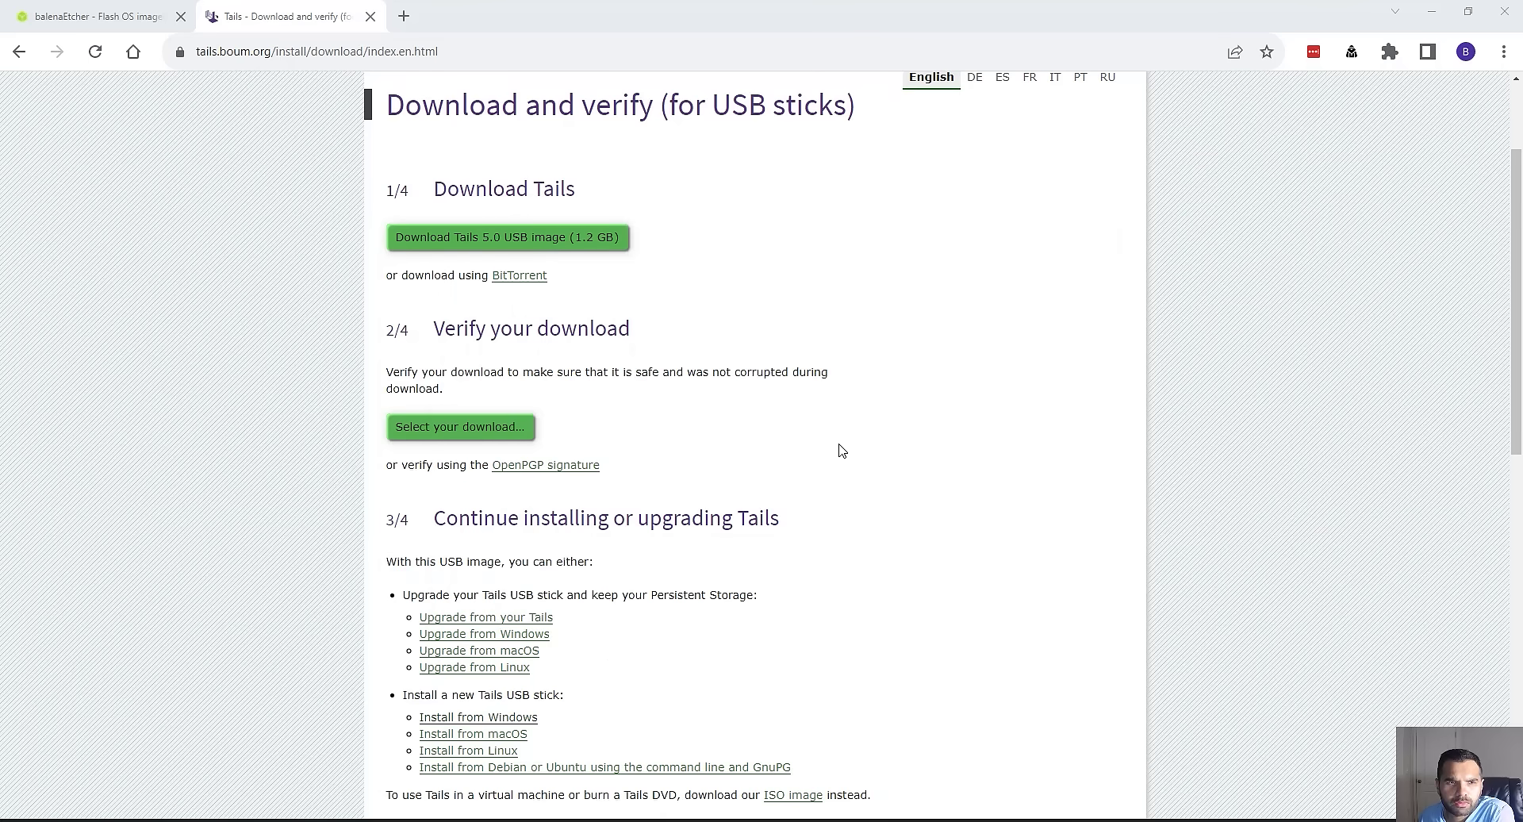
Read the "Verify your download" instructions on the Tails page about checking the image for safety and corruption.
{"action": "scroll", "coordinate": [843, 450], "scroll_direction": "up", "scroll_amount": 1}
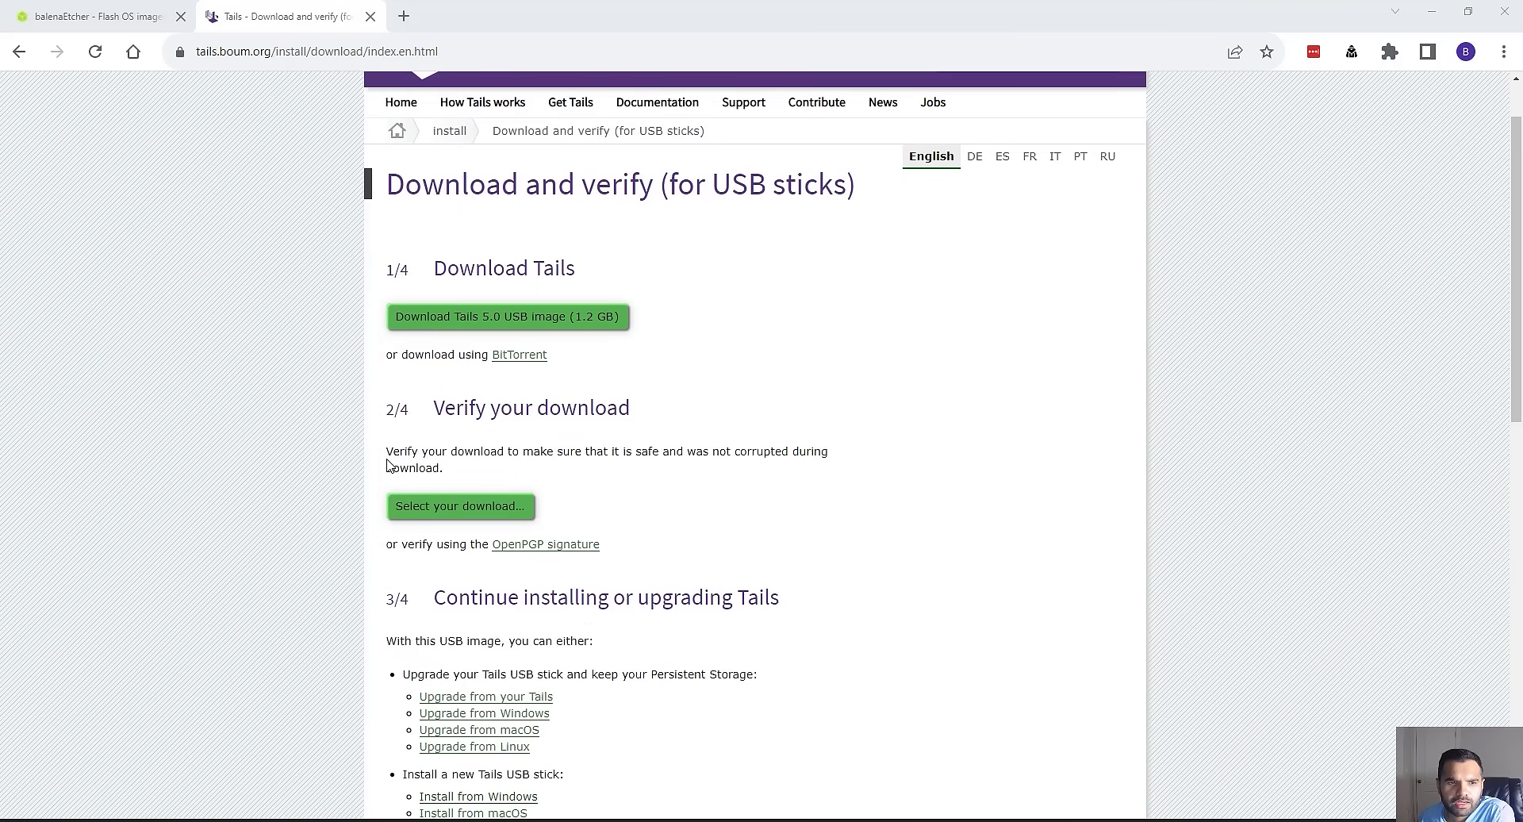
{"action": "left_click_drag", "start_coordinate": [386, 452], "coordinate": [531, 455]}
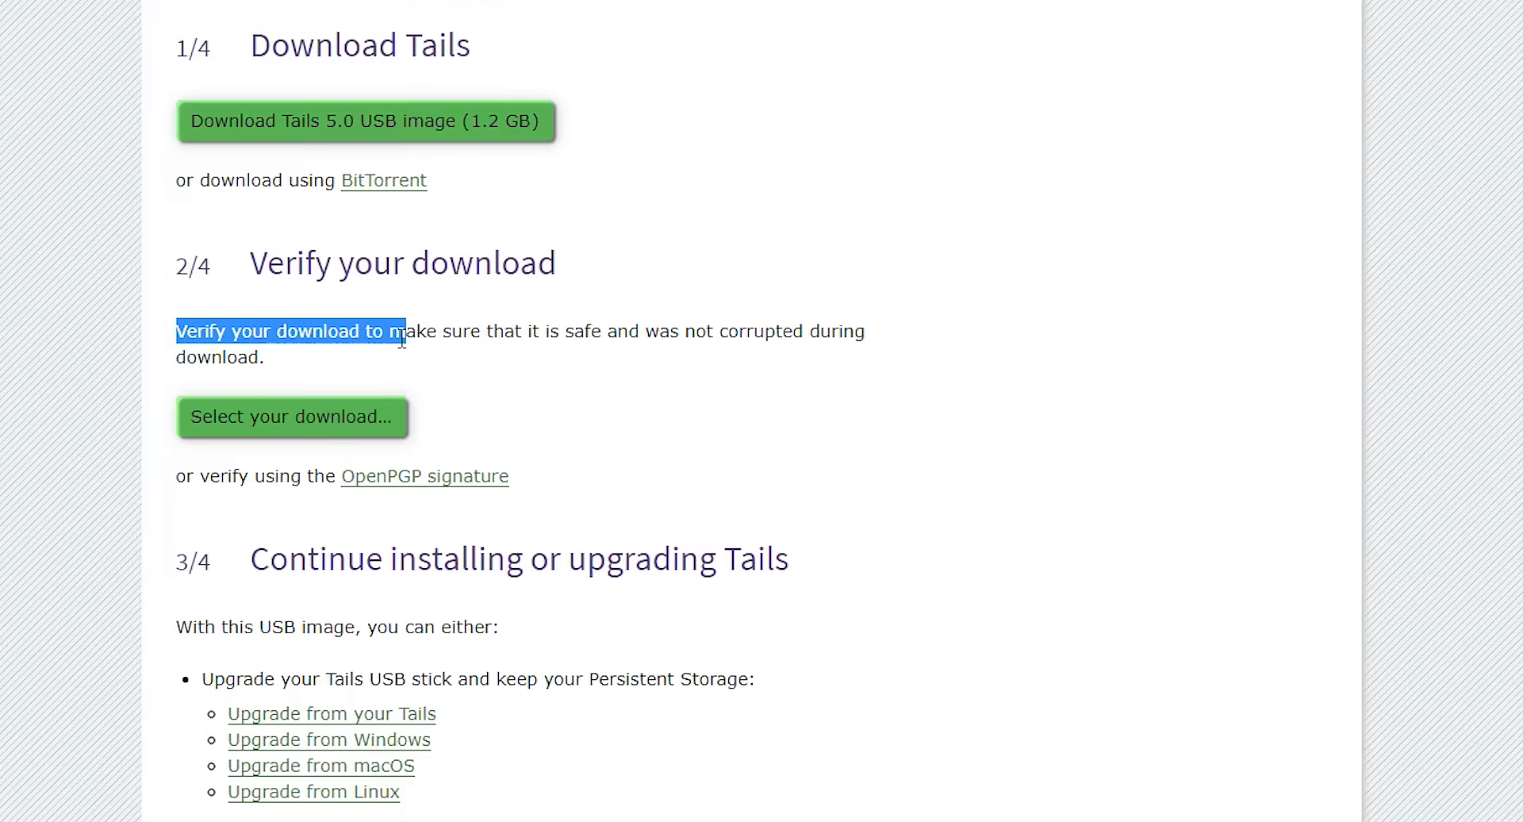
{"action": "left_click", "coordinate": [274, 333]}
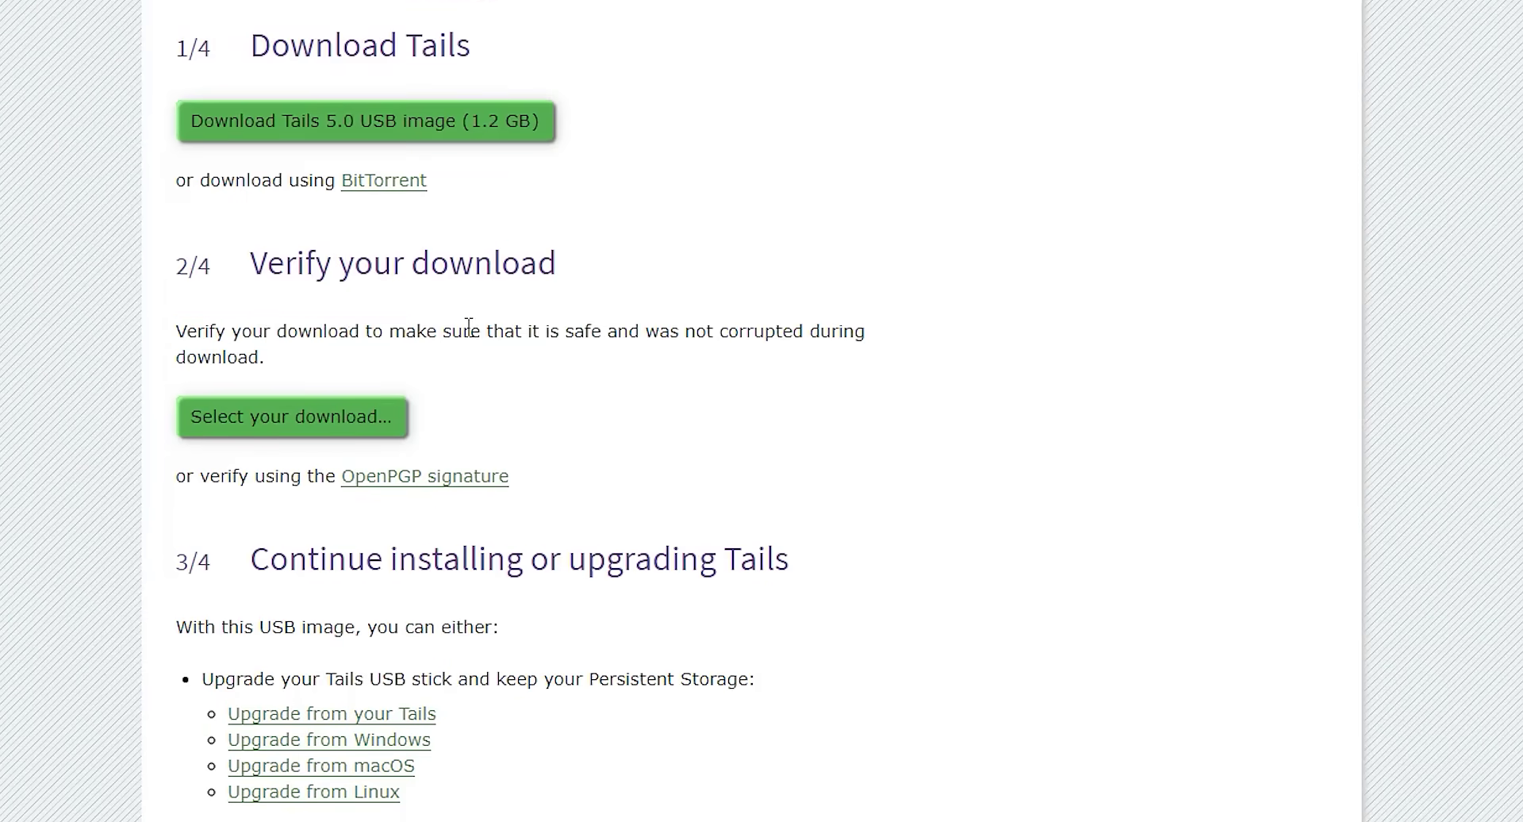
{"action": "left_click_drag", "start_coordinate": [464, 331], "coordinate": [652, 332]}
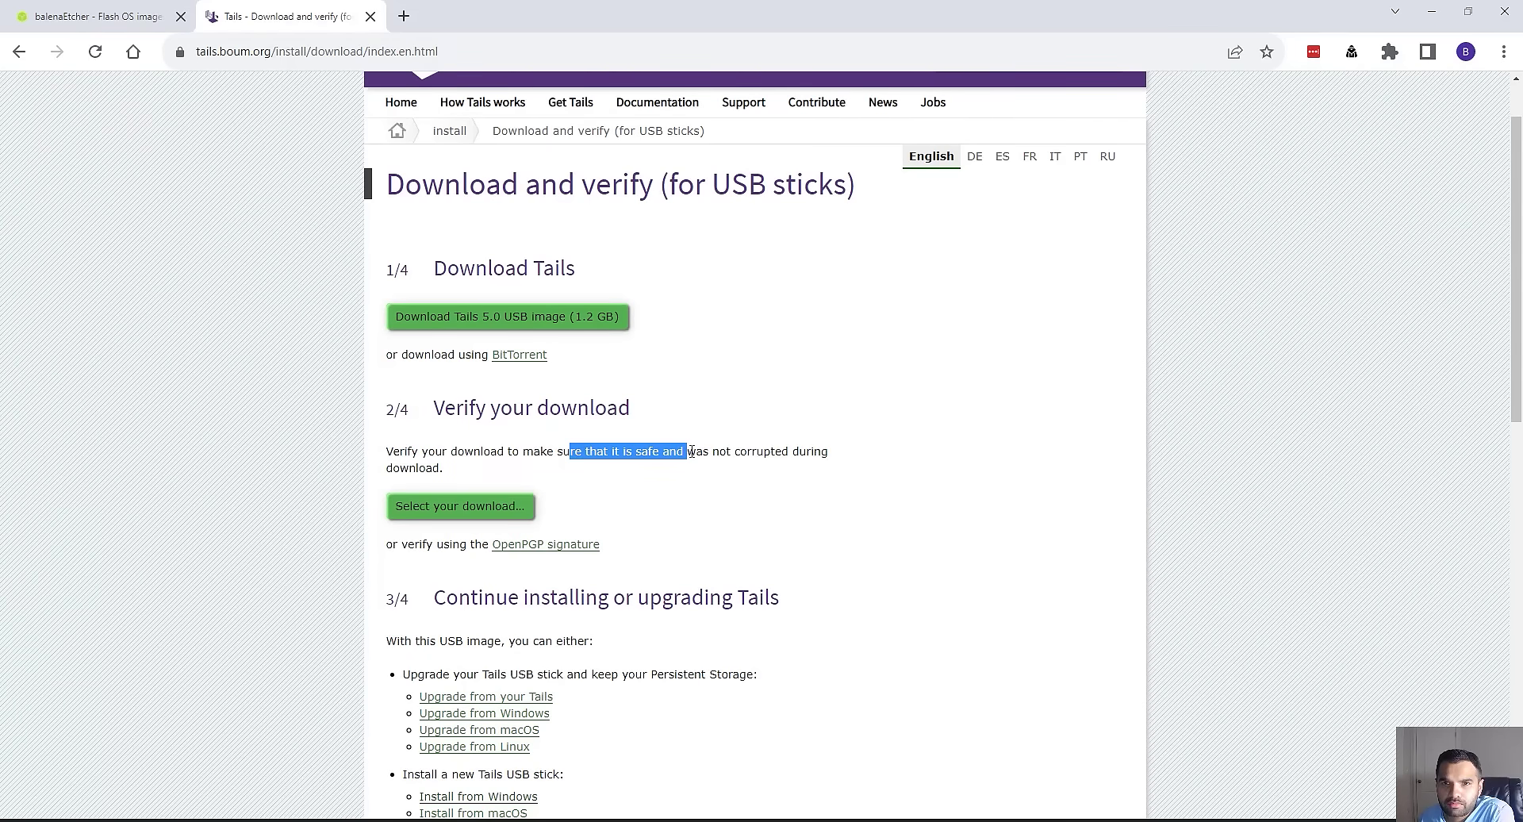
{"action": "left_click", "coordinate": [691, 451]}
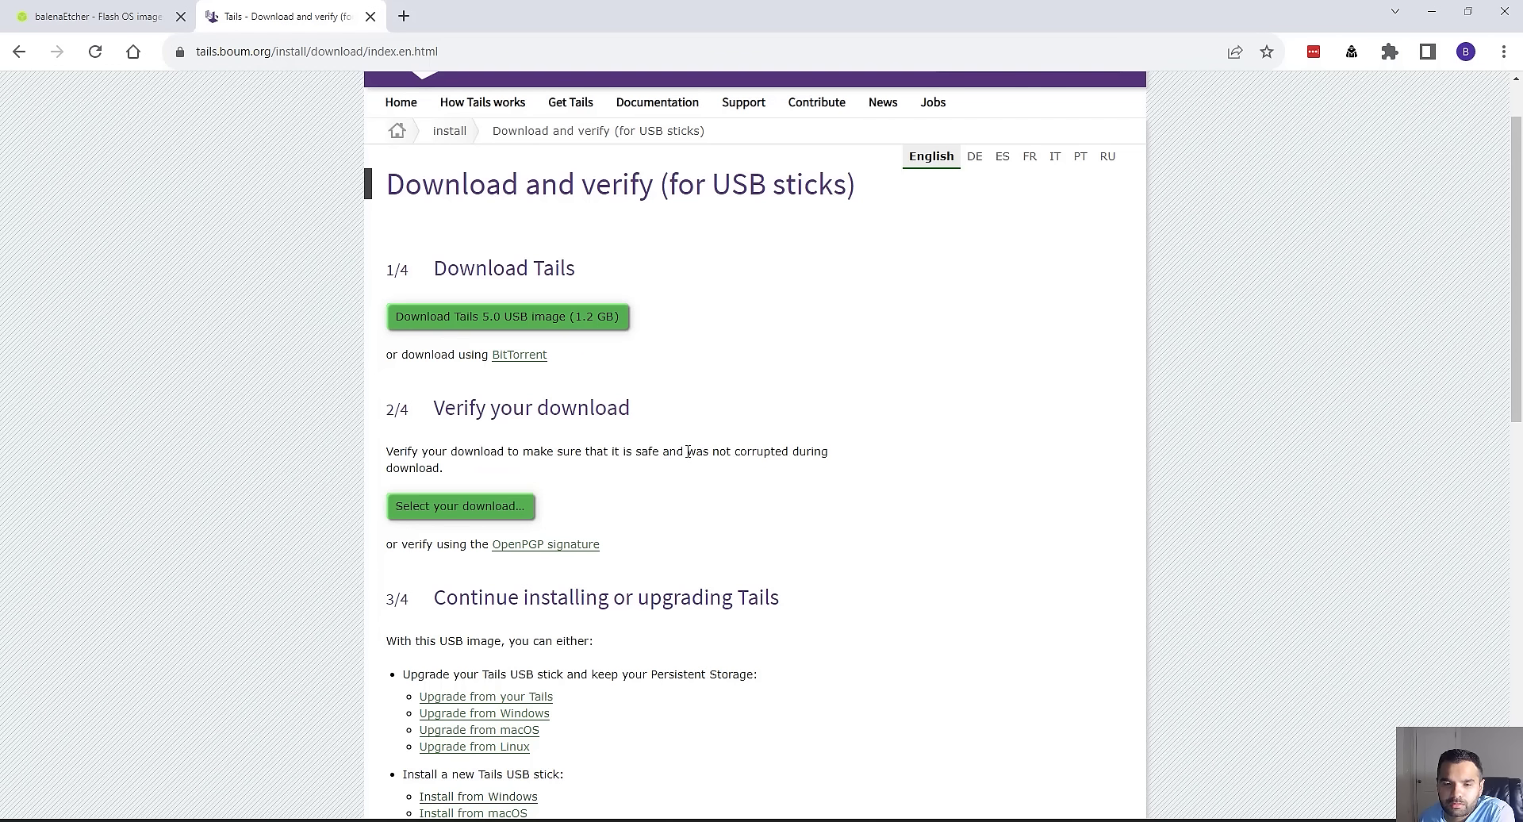
{"action": "left_click_drag", "start_coordinate": [667, 453], "coordinate": [827, 450]}
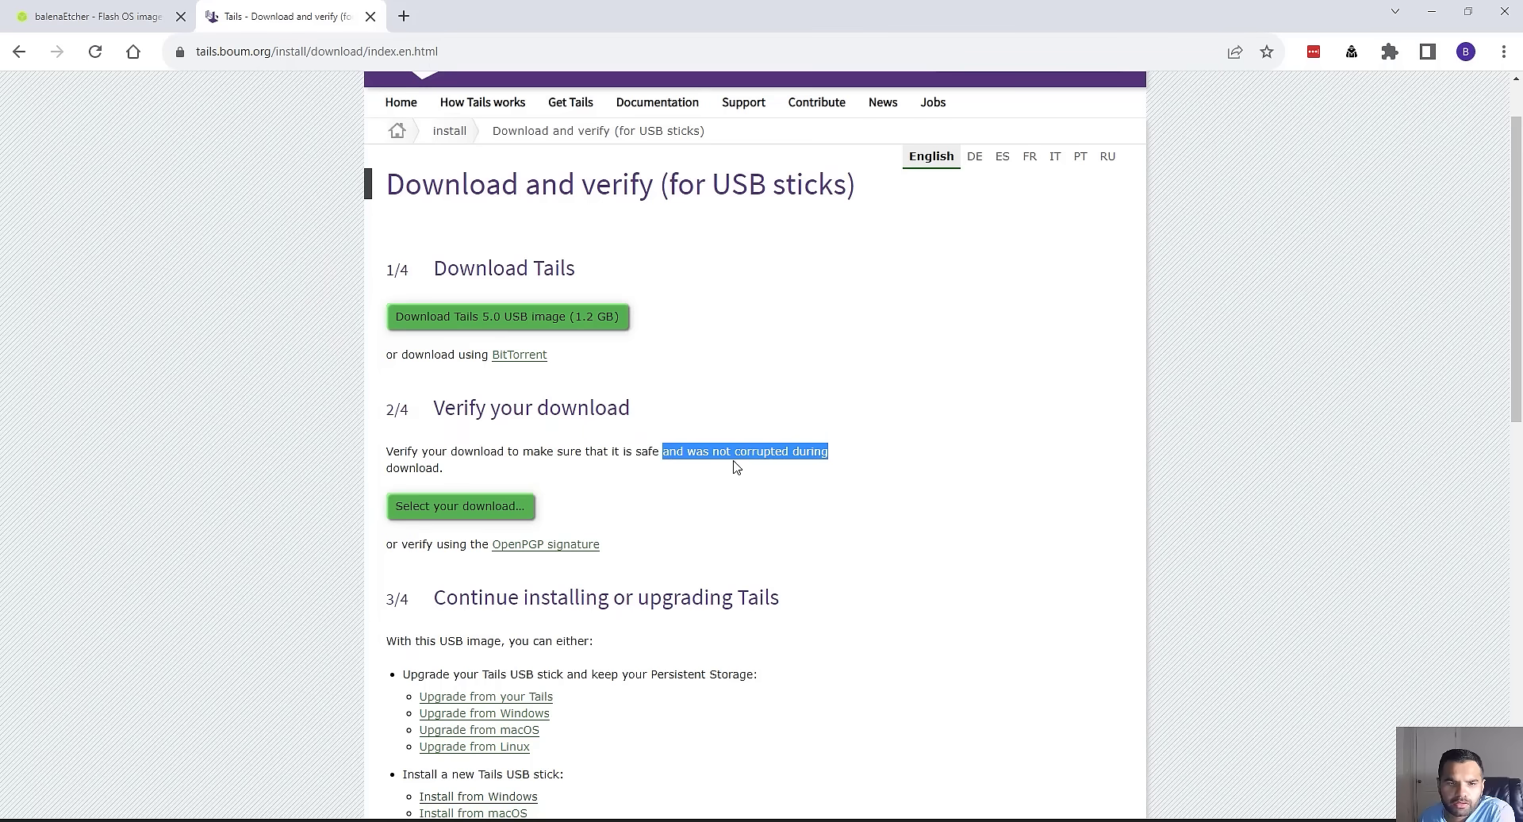
{"action": "left_click", "coordinate": [508, 516]}
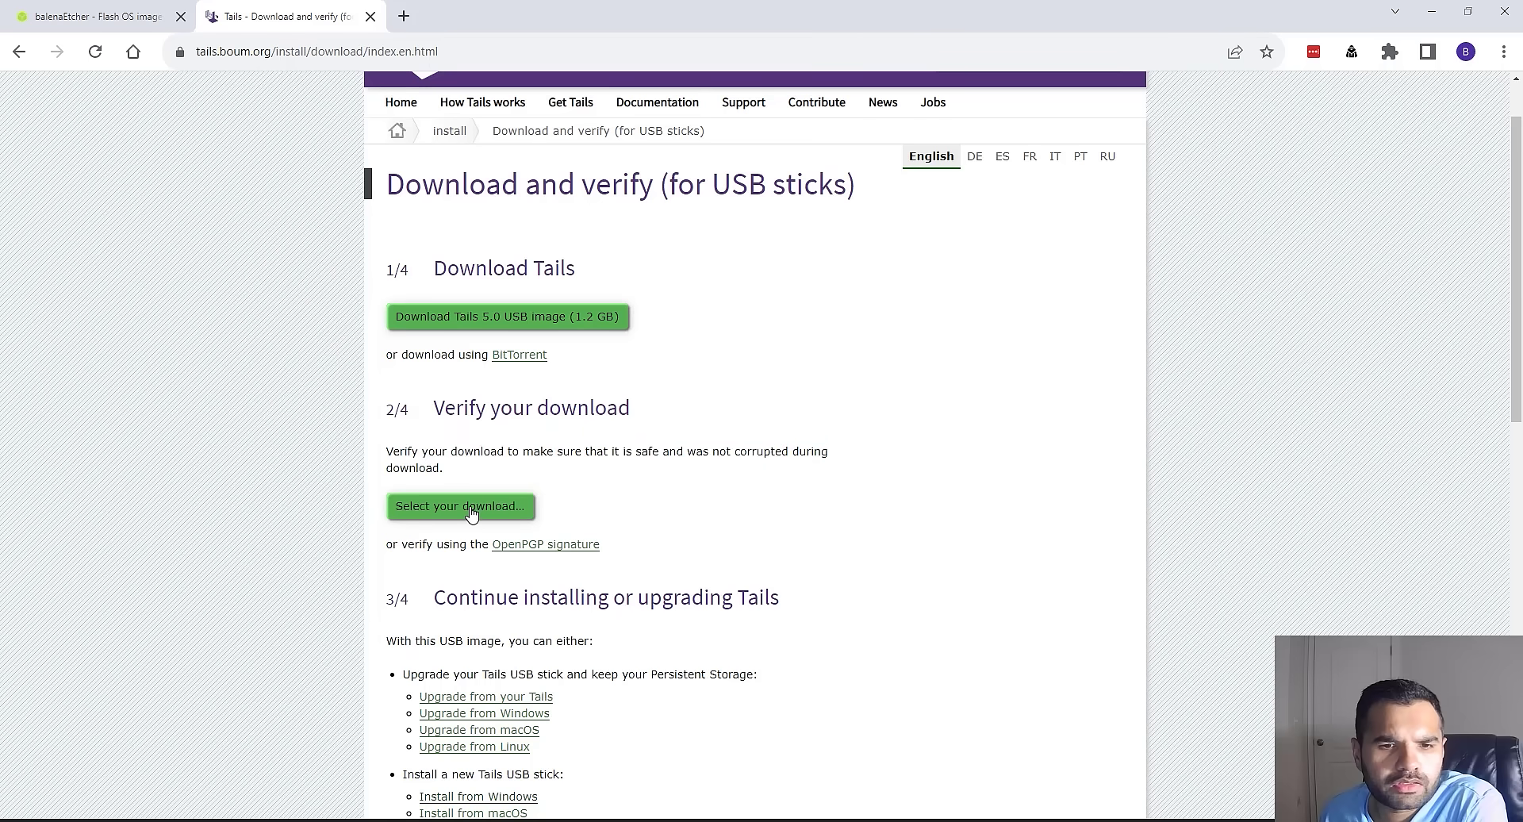
Verify the downloaded tails-amd64-5.0.img on the Tails page and check the verification result.
{"action": "left_click", "coordinate": [468, 510]}
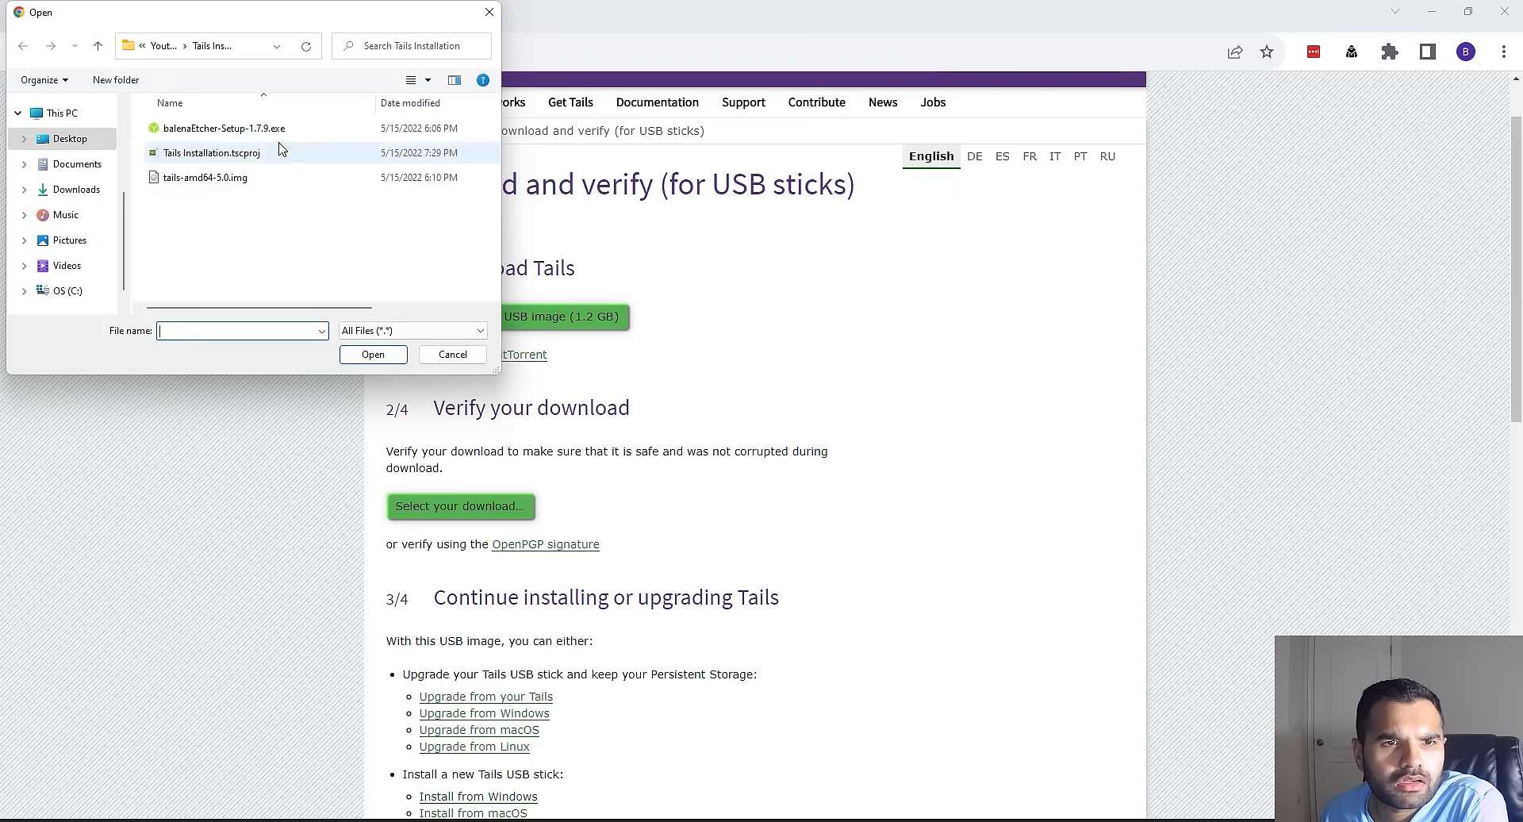
{"action": "double_click", "coordinate": [258, 182]}
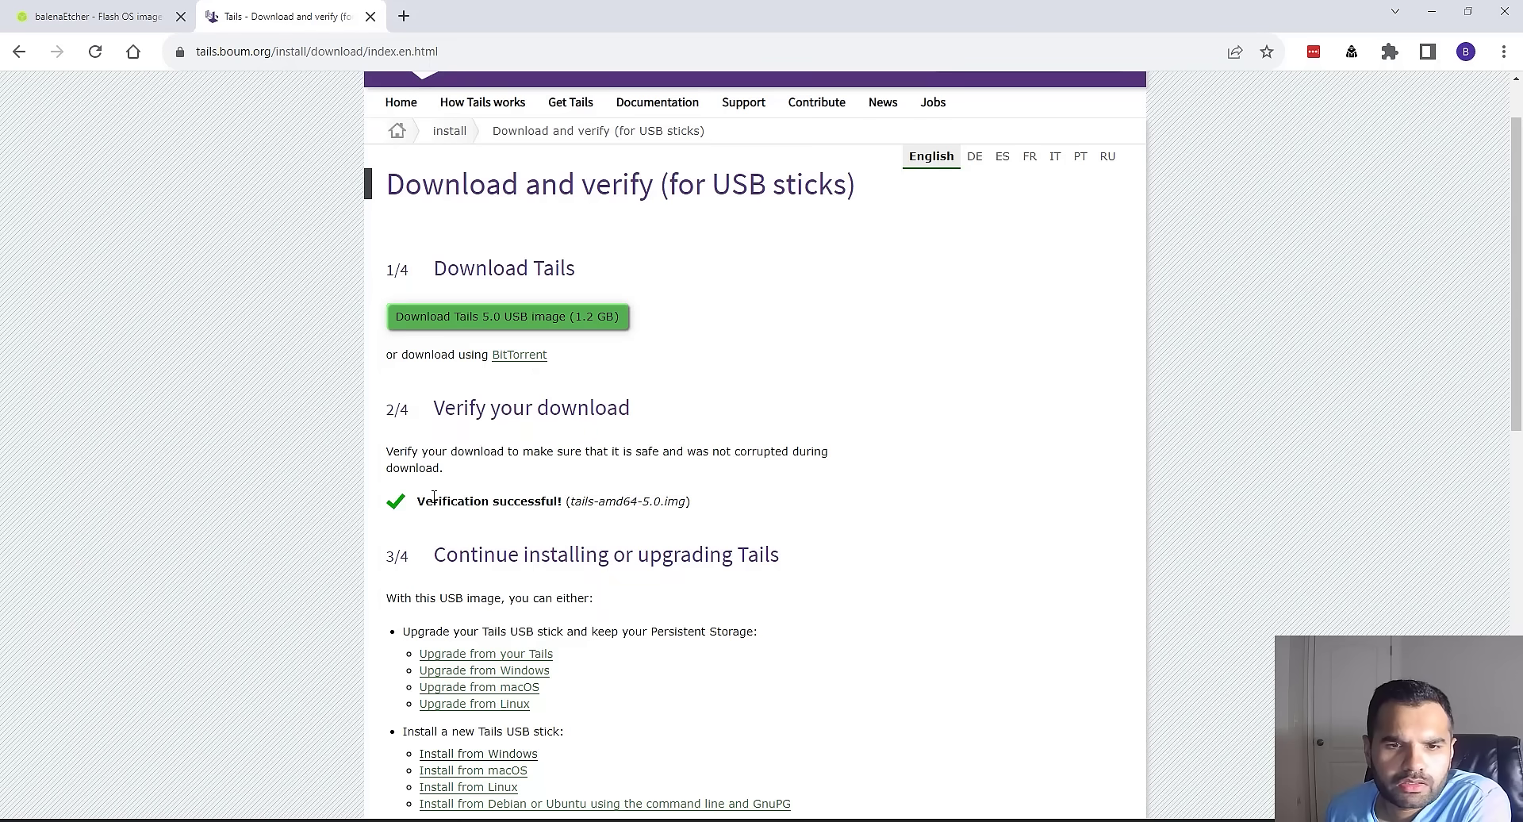
{"action": "left_click_drag", "start_coordinate": [432, 501], "coordinate": [699, 513]}
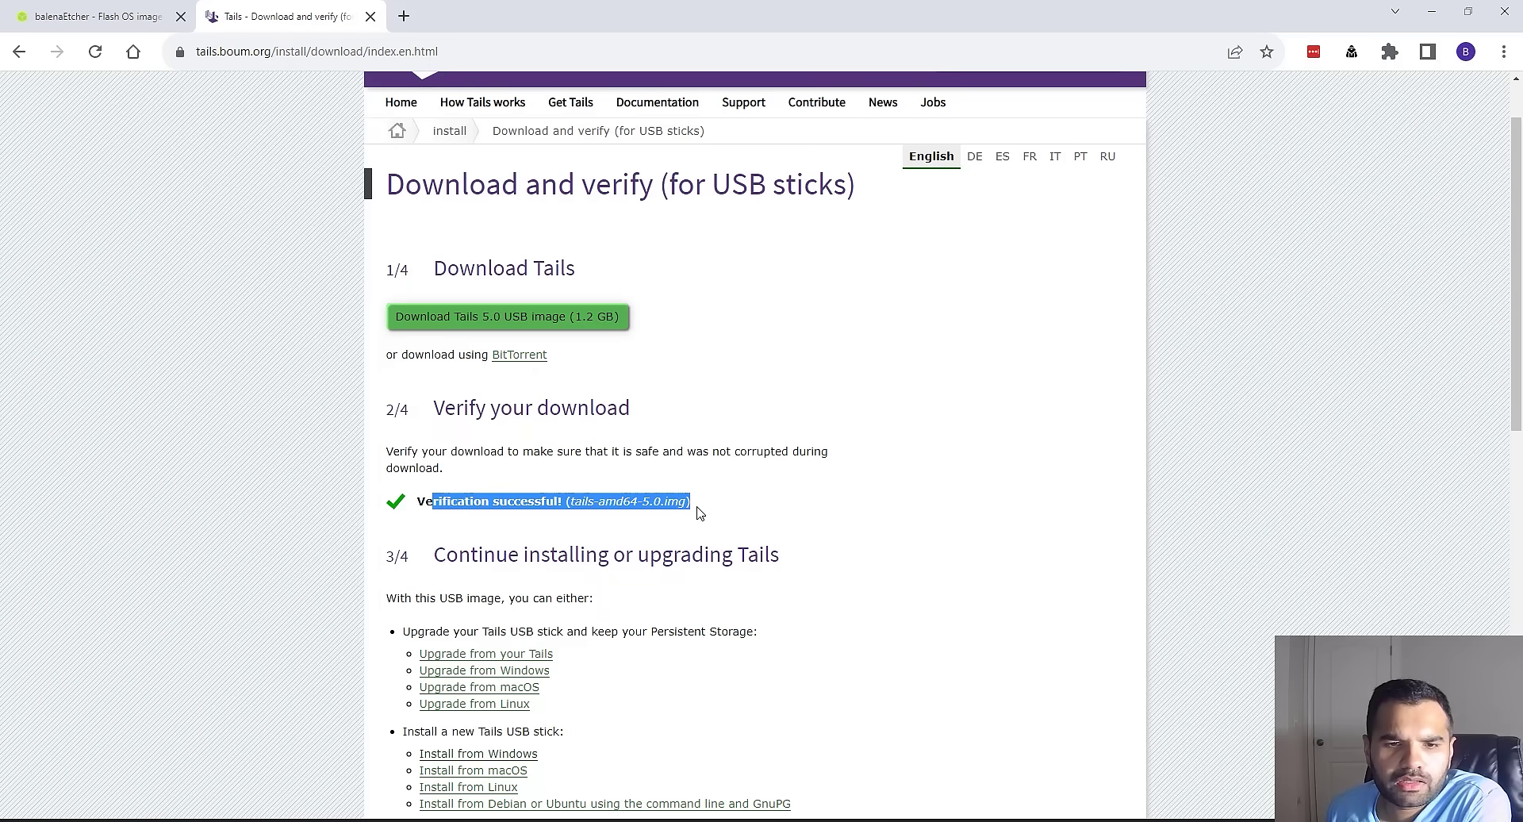
{"action": "left_click", "coordinate": [699, 514]}
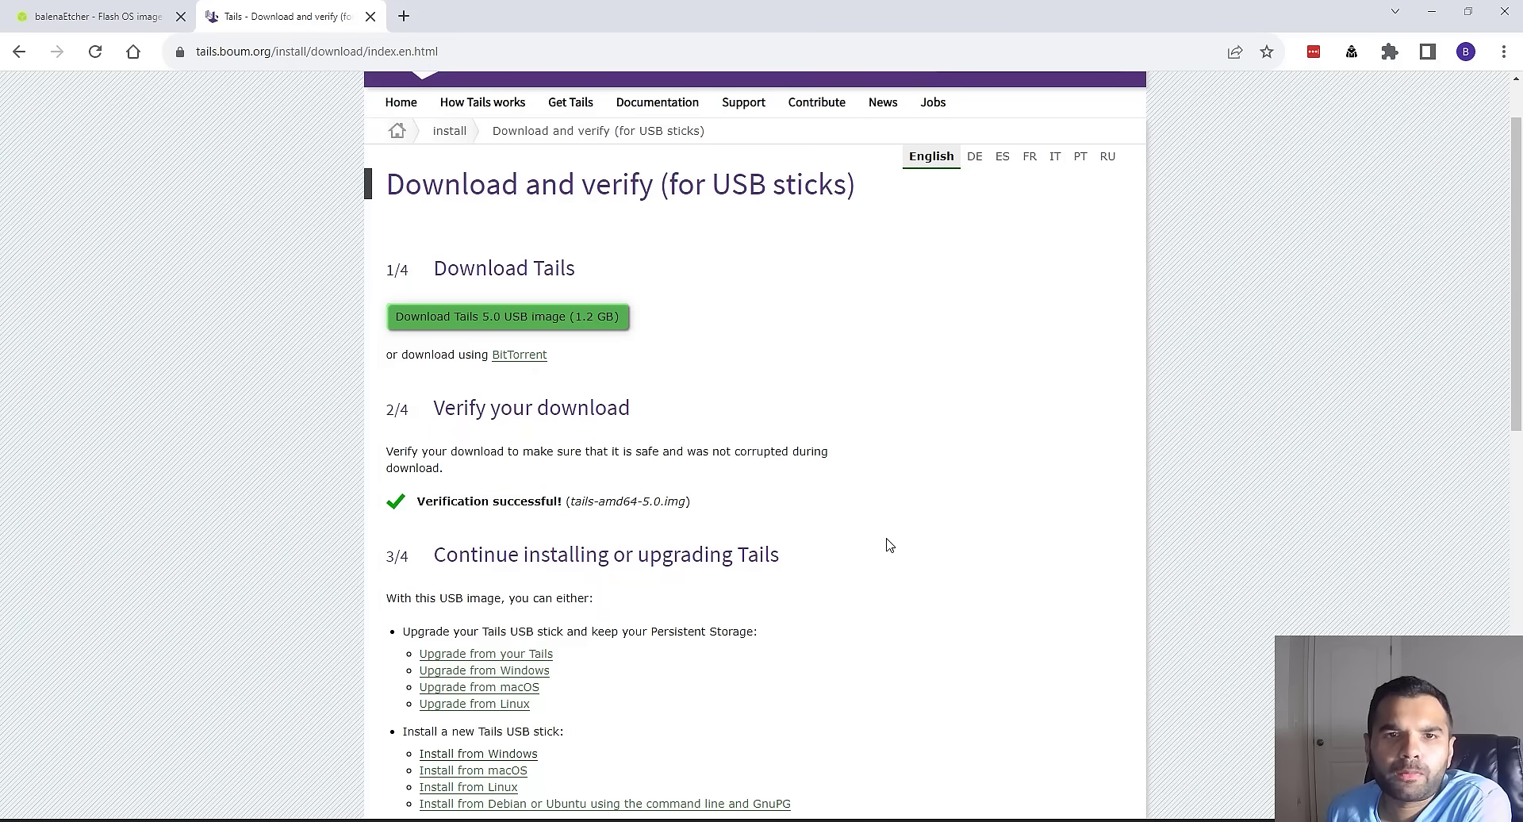